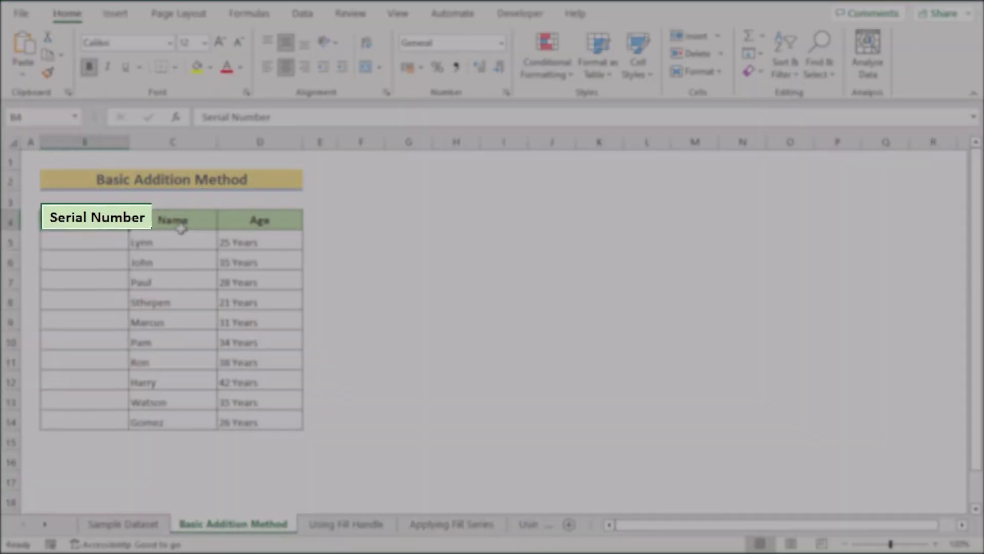
click(187, 221)
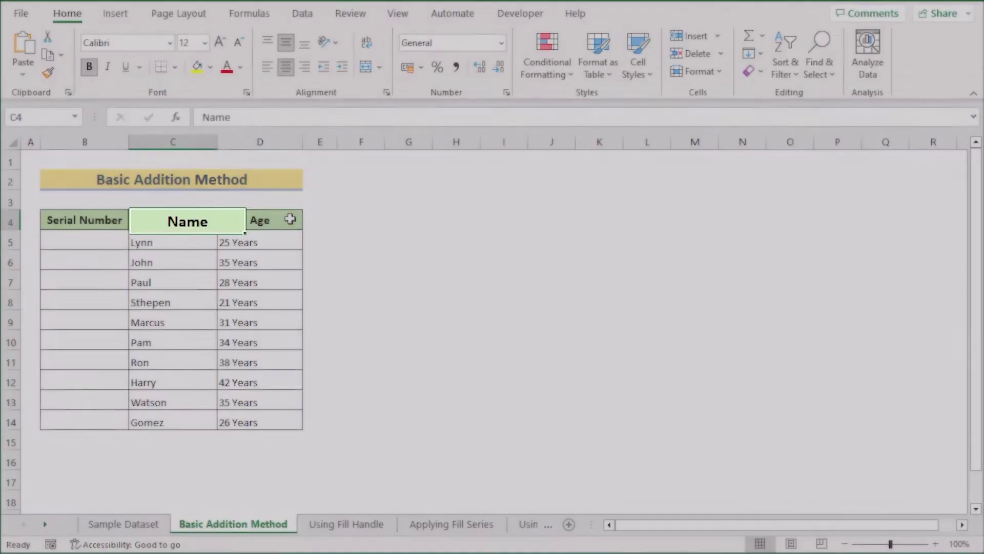
click(291, 219)
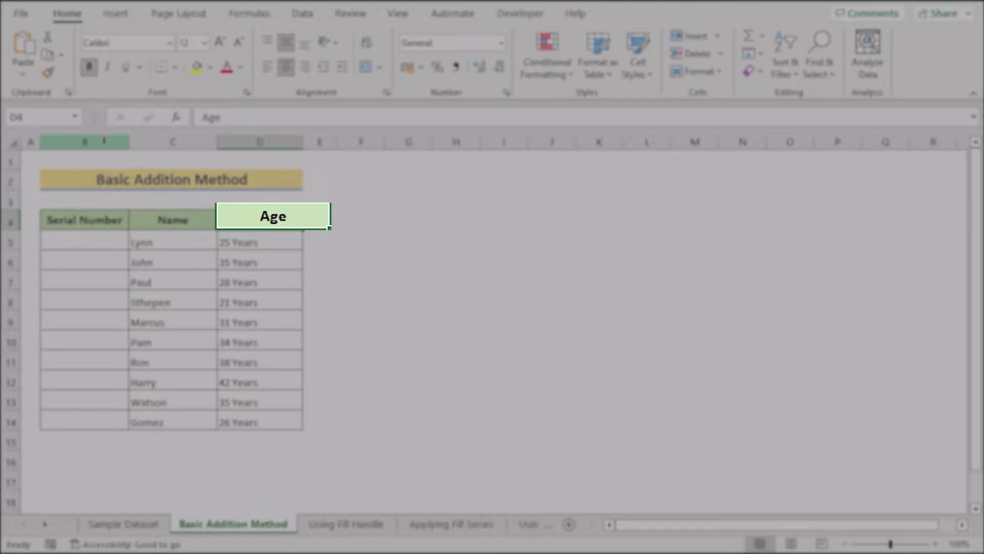
click(103, 139)
click(171, 141)
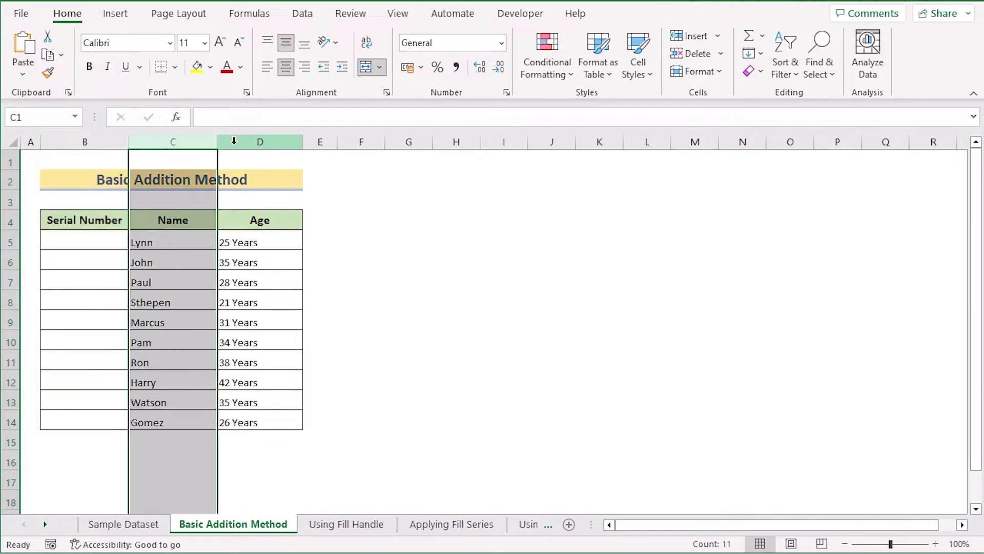
click(234, 141)
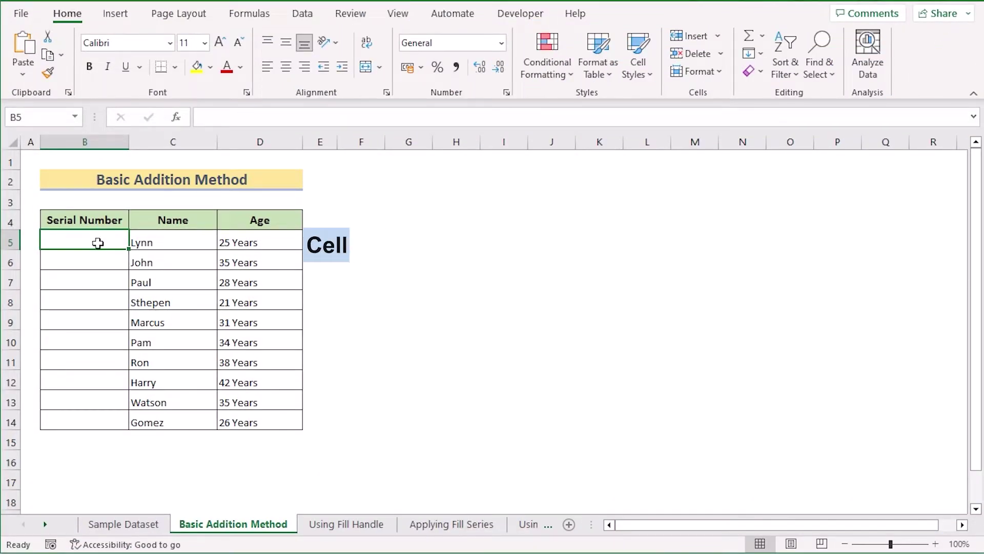
Number the Serial Number column by entering 1 in B5 and =B5+1 in B6, filled down to B14
text(1)
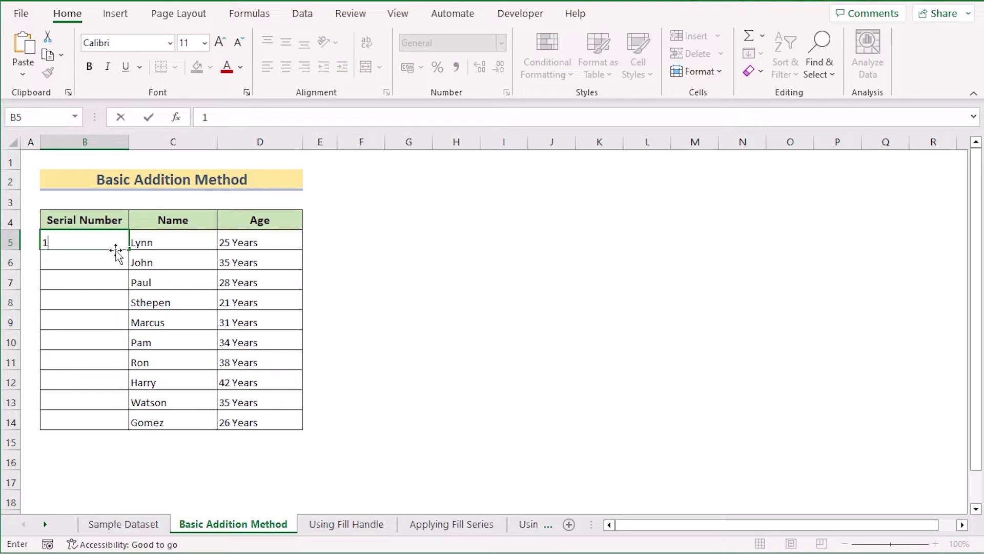
key(Return)
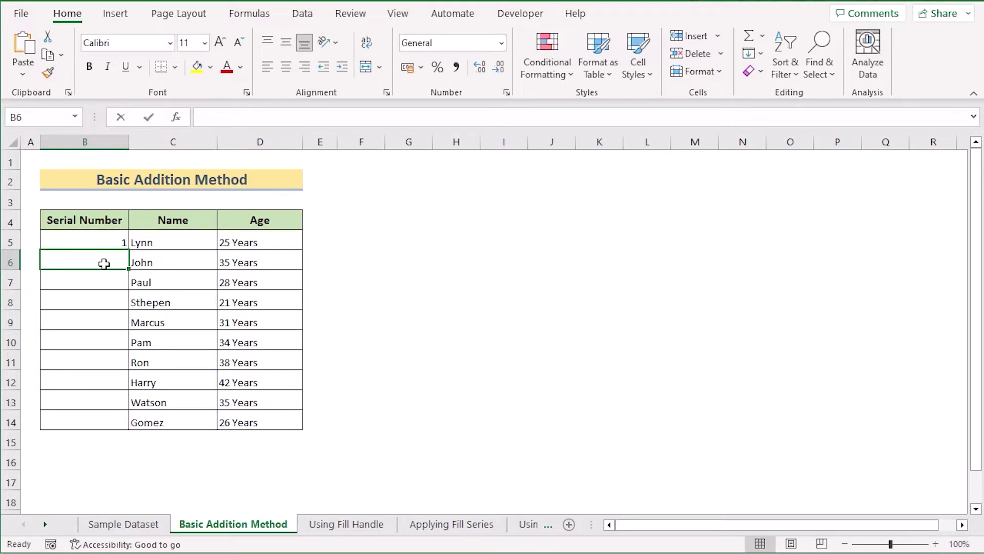
text(=)
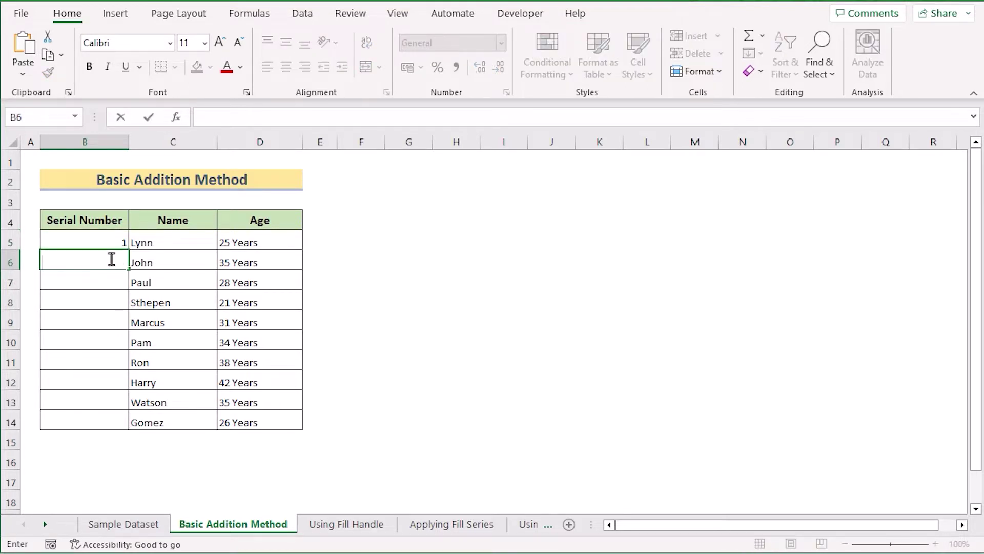
text(=)
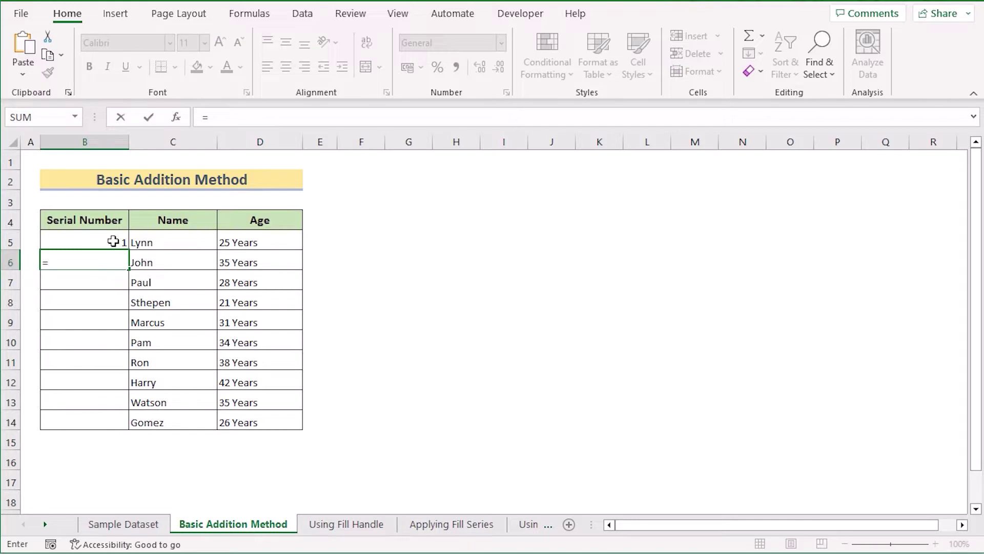
click(113, 241)
text(+1)
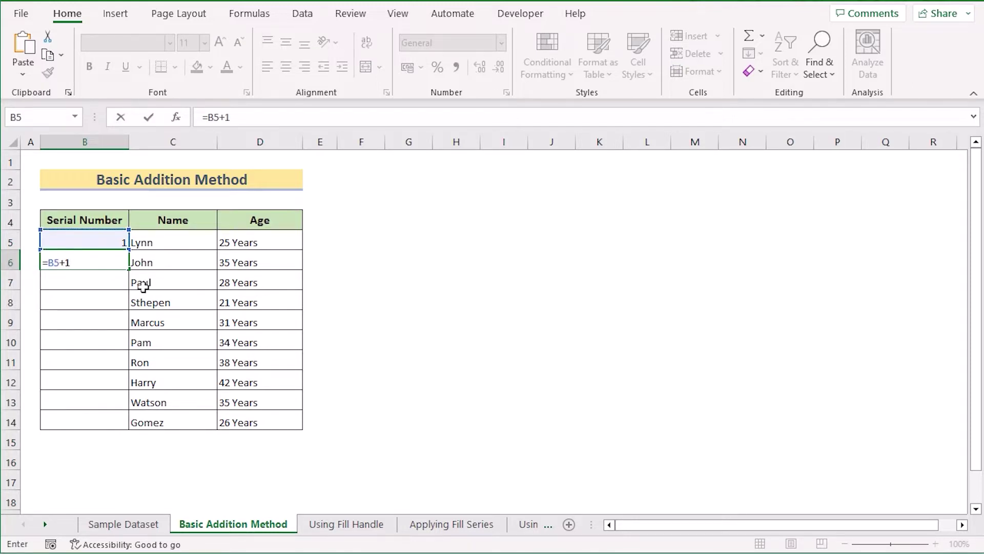
key(Return)
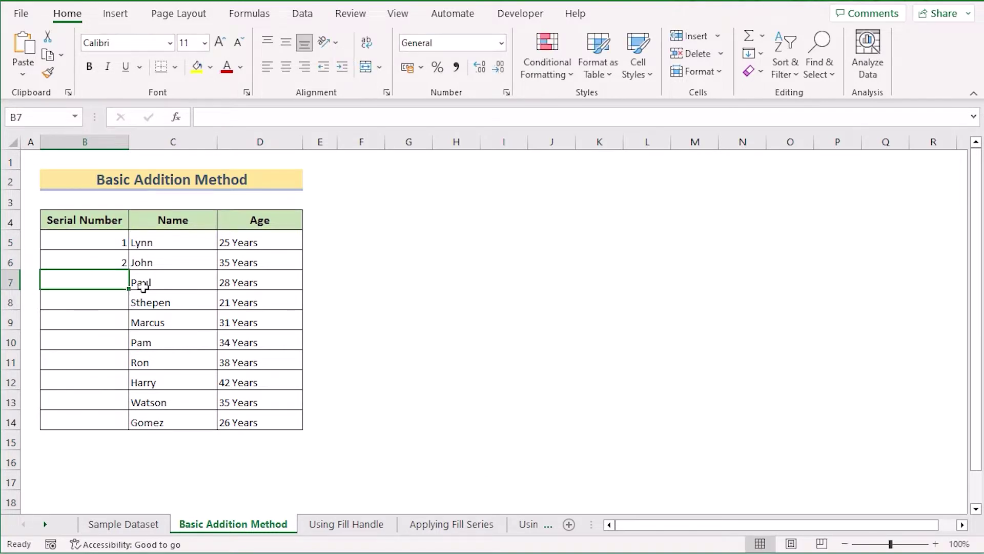
click(126, 264)
drag(128, 270, 126, 429)
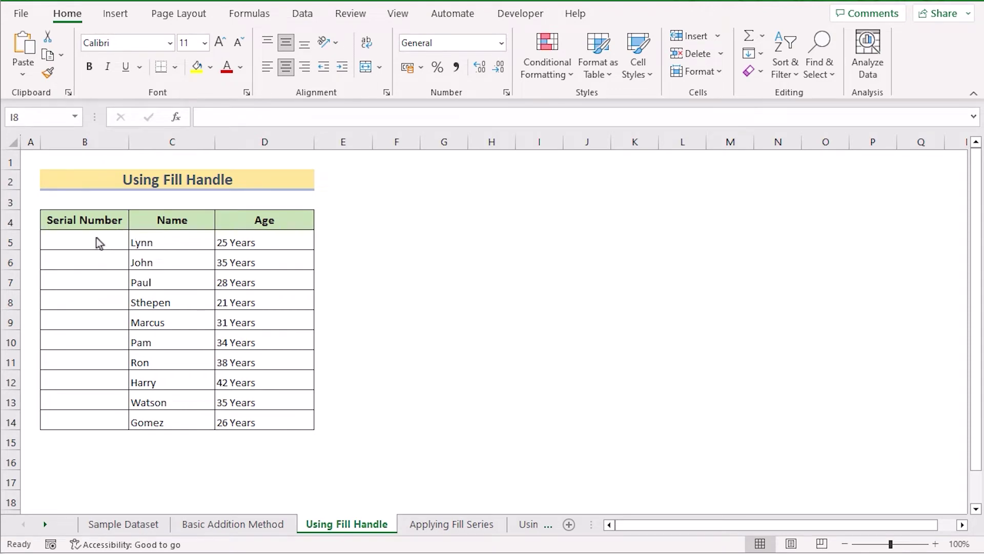
On the Using Fill Handle sheet, enter 1 in B5 and 2 in B6, and extend the sequence down to B14
click(99, 243)
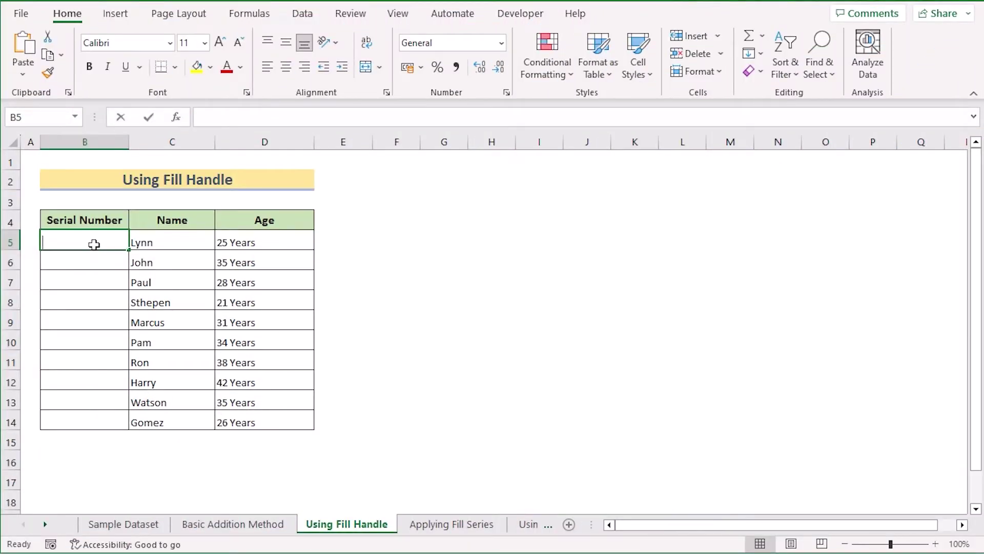
text(1)
key(Return)
text(2)
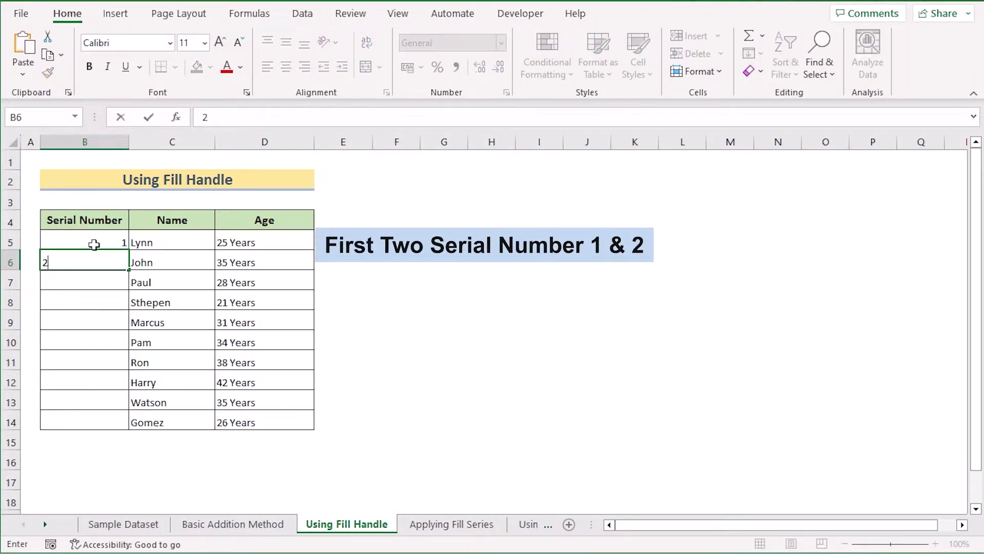
key(Return)
drag(94, 245, 106, 263)
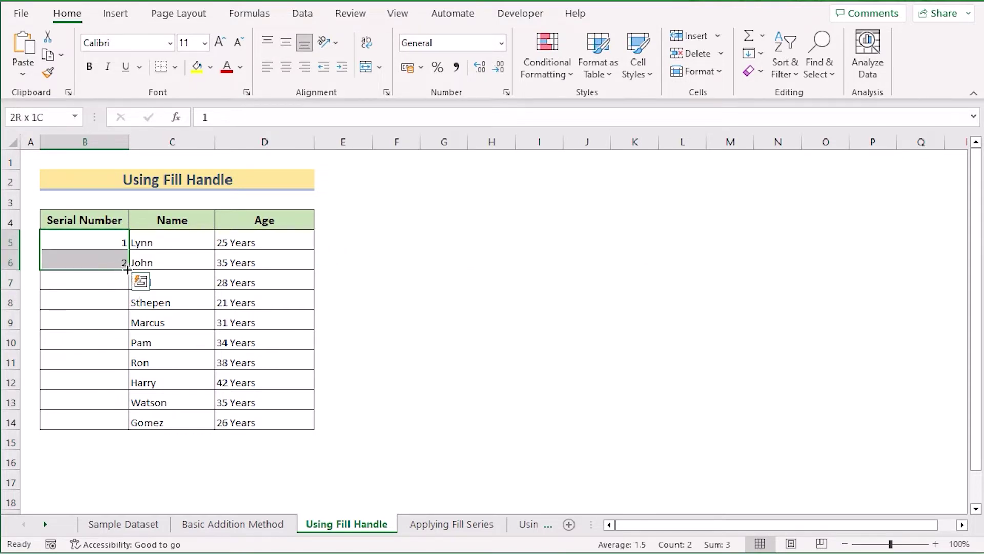
drag(128, 270, 123, 430)
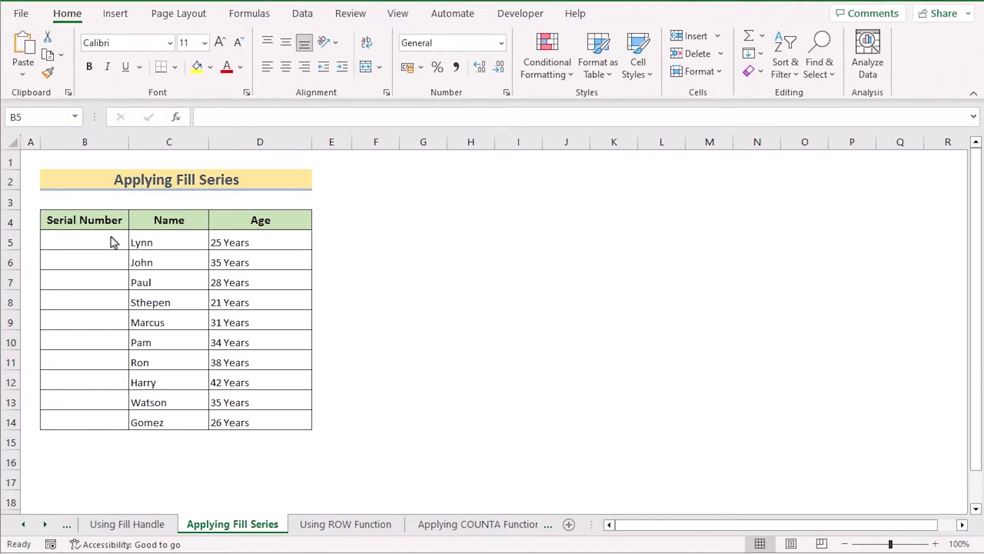
Enter 1 as the first serial number in cell B5 of the Applying Fill Series sheet
click(77, 235)
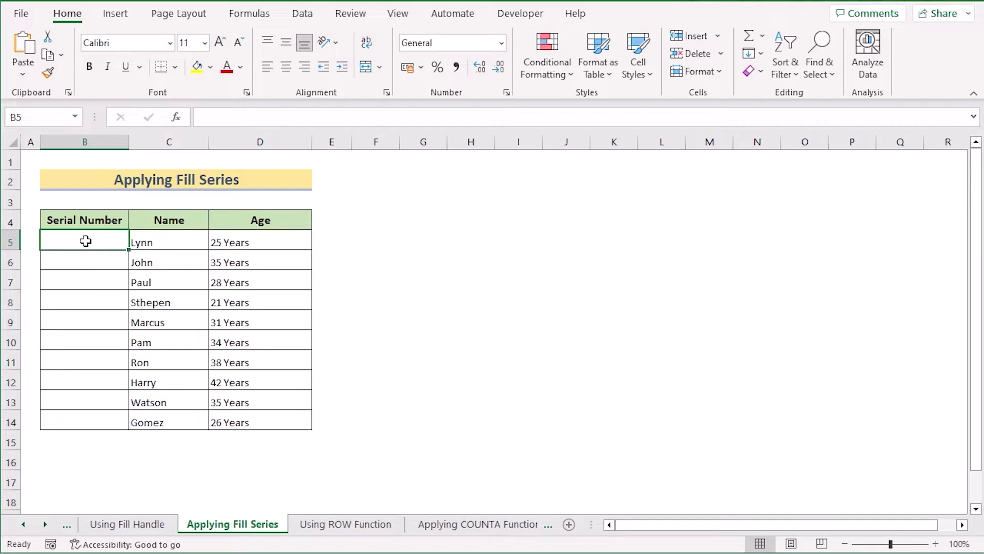
text(1)
key(Return)
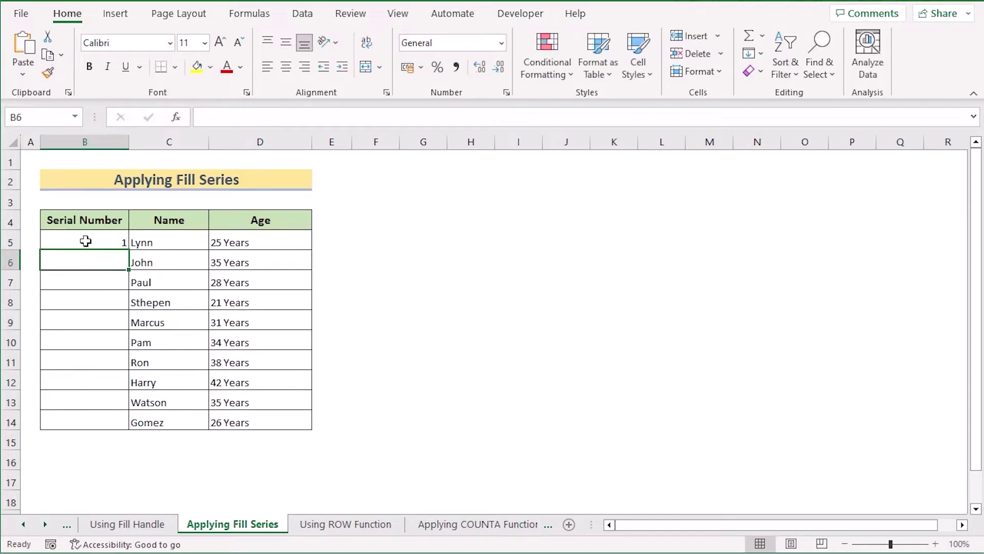
Fill B5:B14 with a linear column series using a step value of 1 and a stop value of 10
click(86, 241)
shift+click(82, 416)
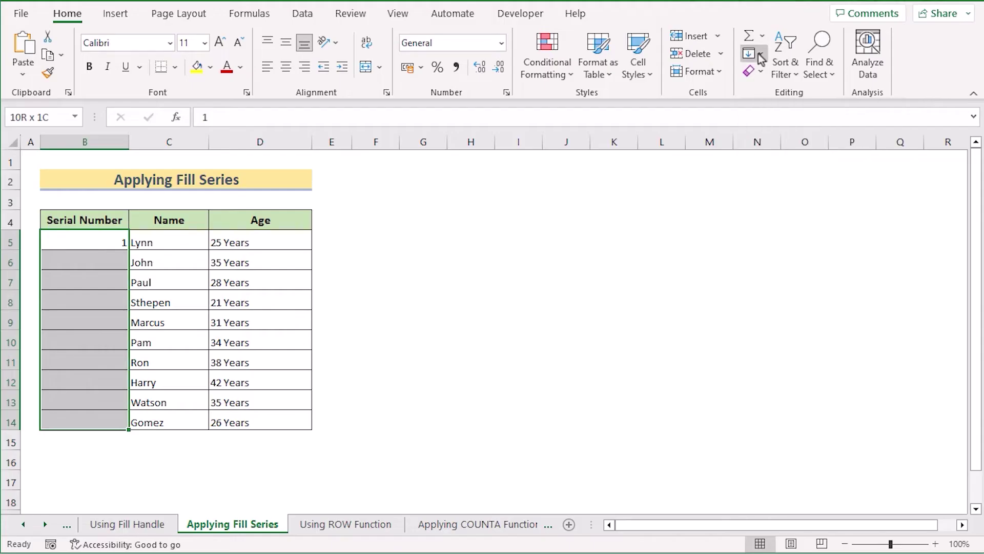
click(761, 54)
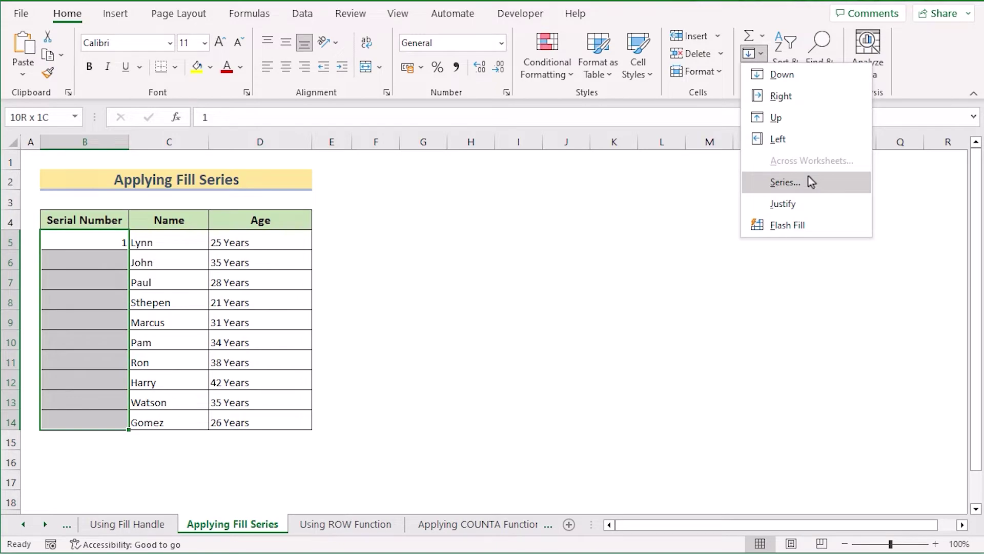
click(811, 181)
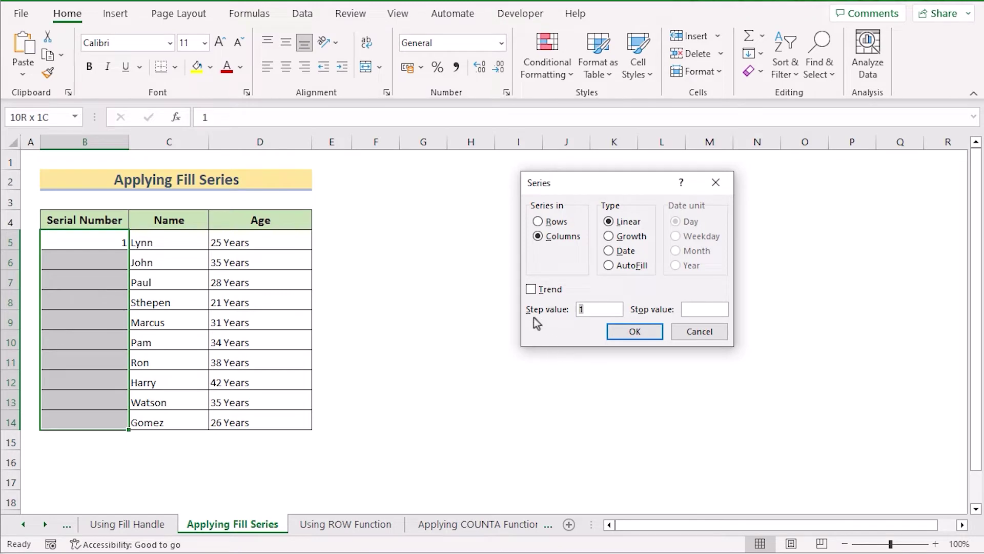
click(594, 308)
click(696, 311)
text(10)
click(651, 334)
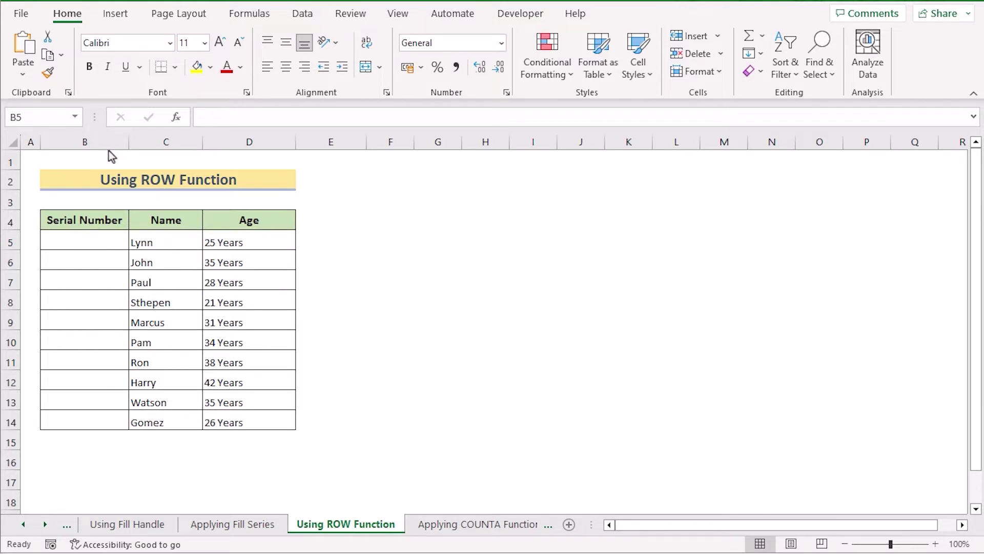
On the Using ROW Function sheet, enter =ROW(A1) in B5 and copy the formula down to B14
click(79, 242)
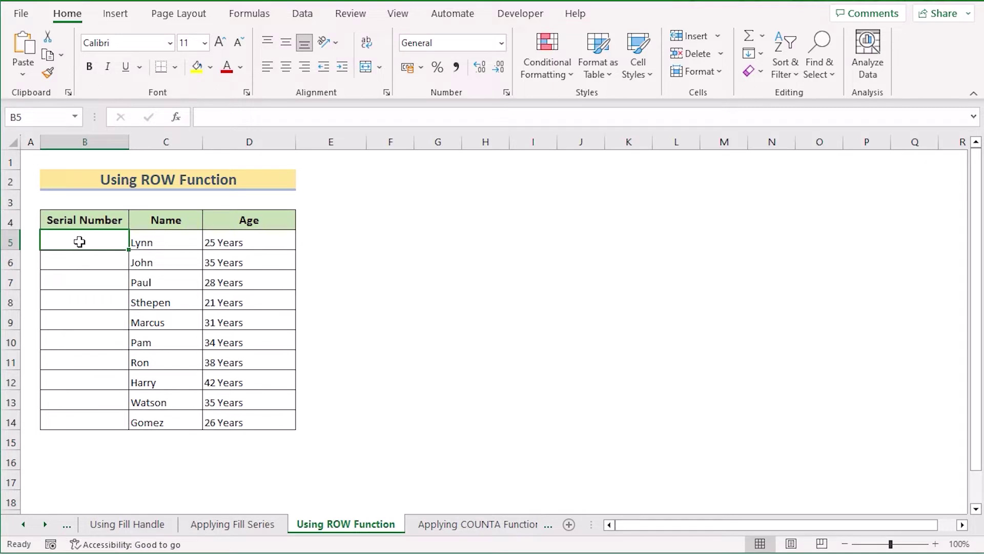
double_click(88, 247)
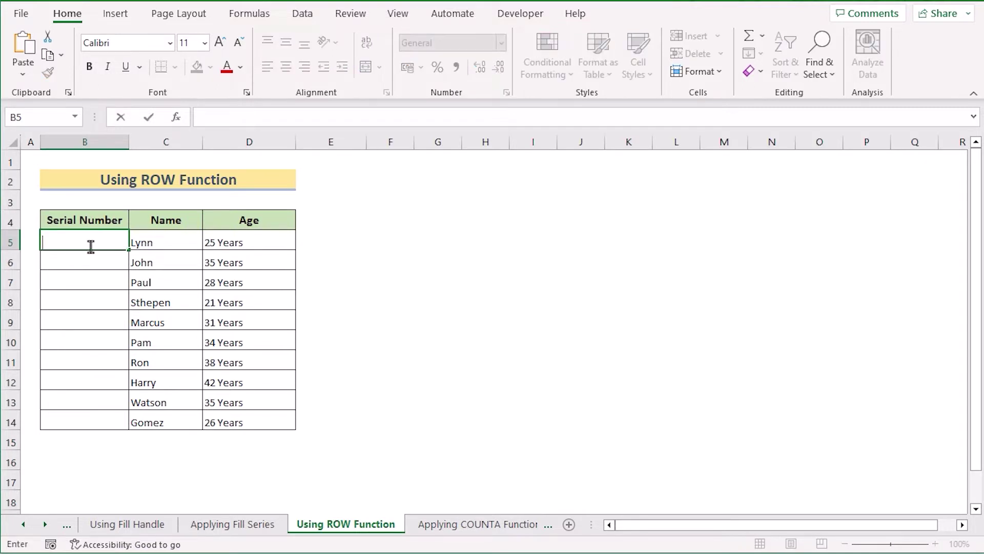
text(=Row()
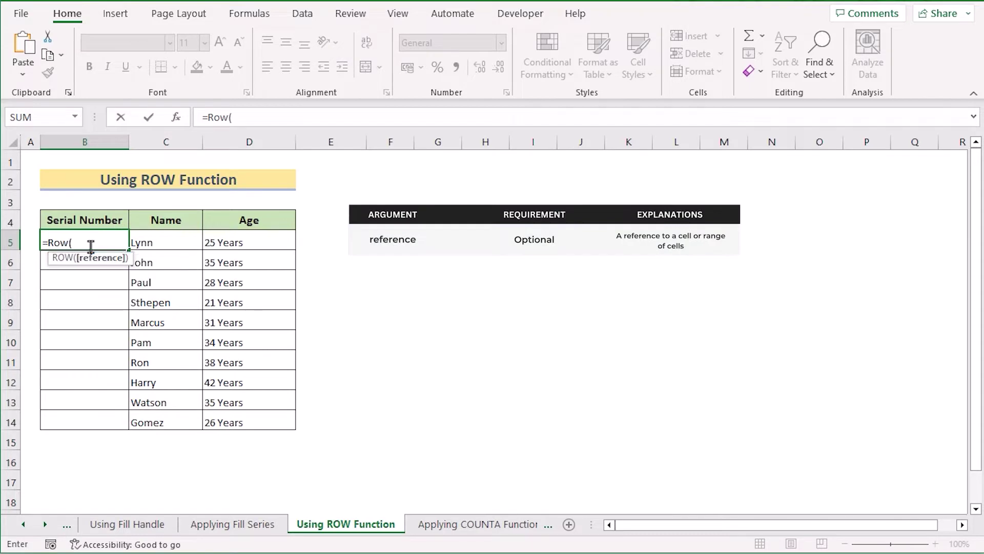
click(31, 160)
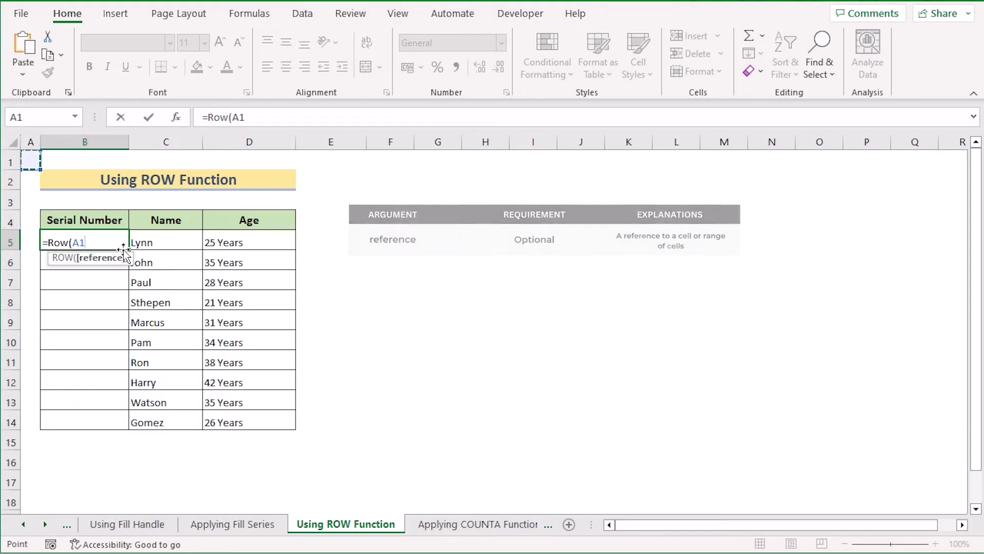
key(Return)
click(103, 240)
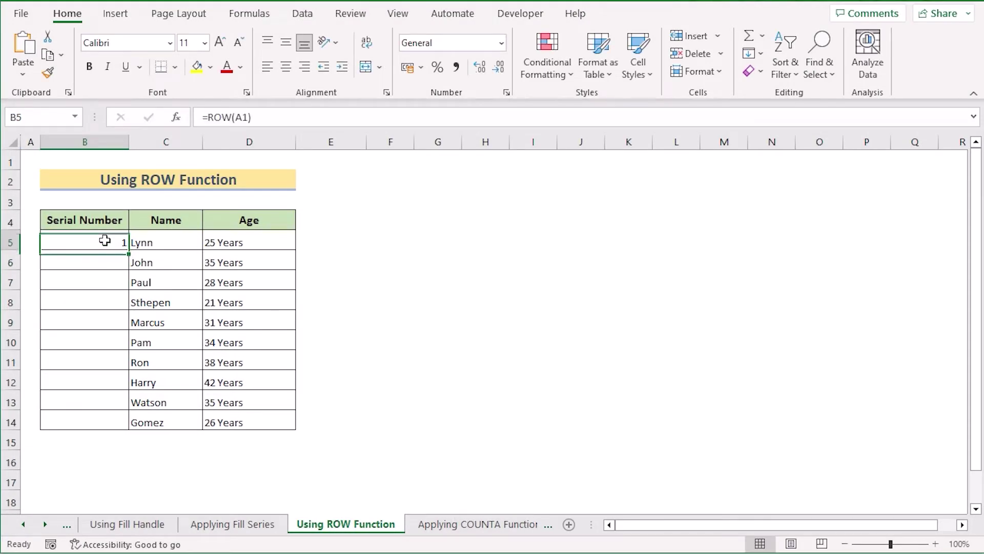
drag(129, 249, 125, 428)
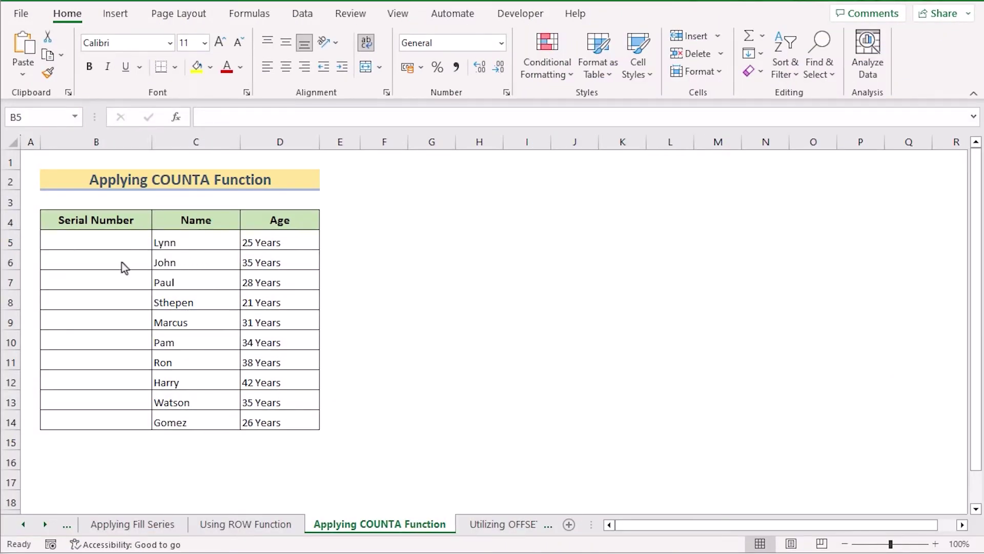
On the Applying COUNTA Function sheet, write a COUNTA formula over the range C5:C5 in cell B5
click(83, 239)
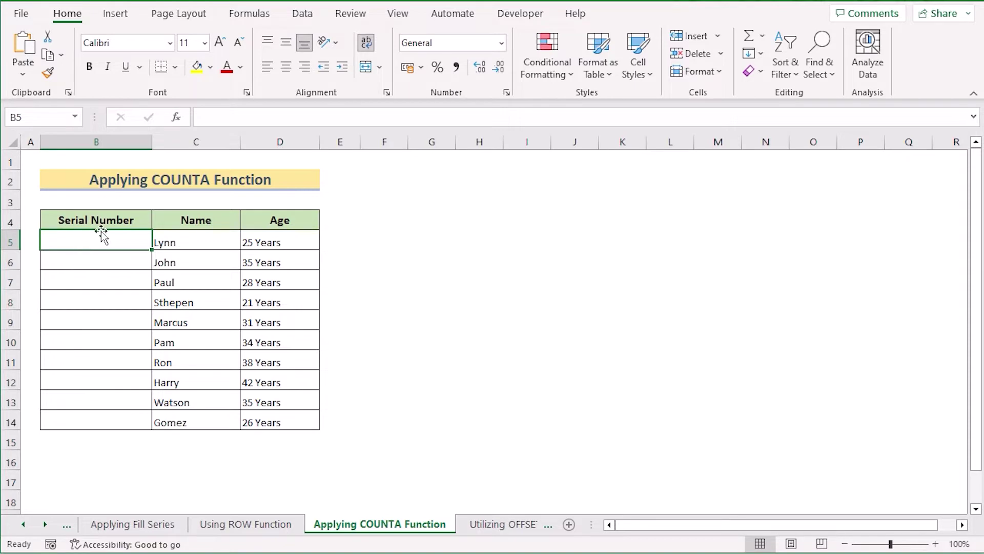
double_click(97, 239)
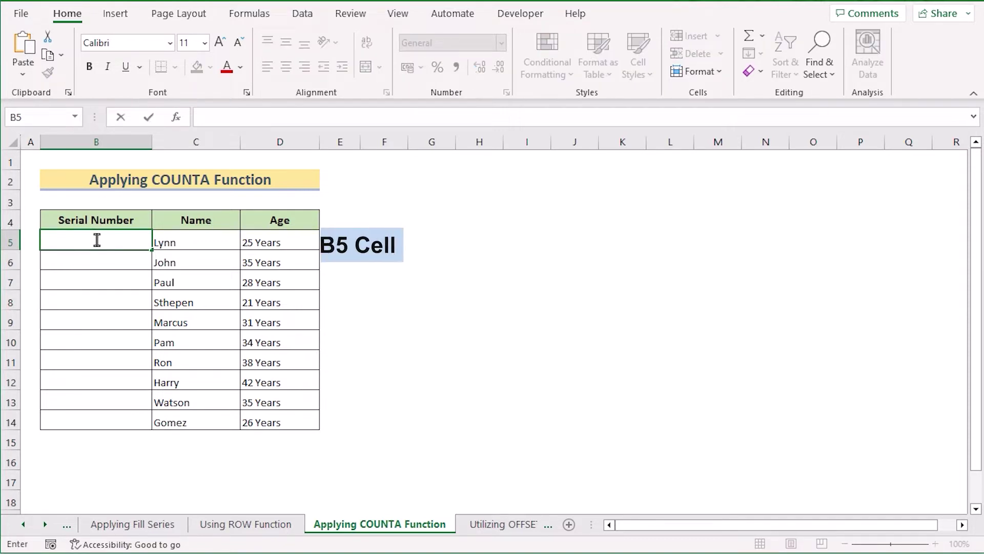
text(=C)
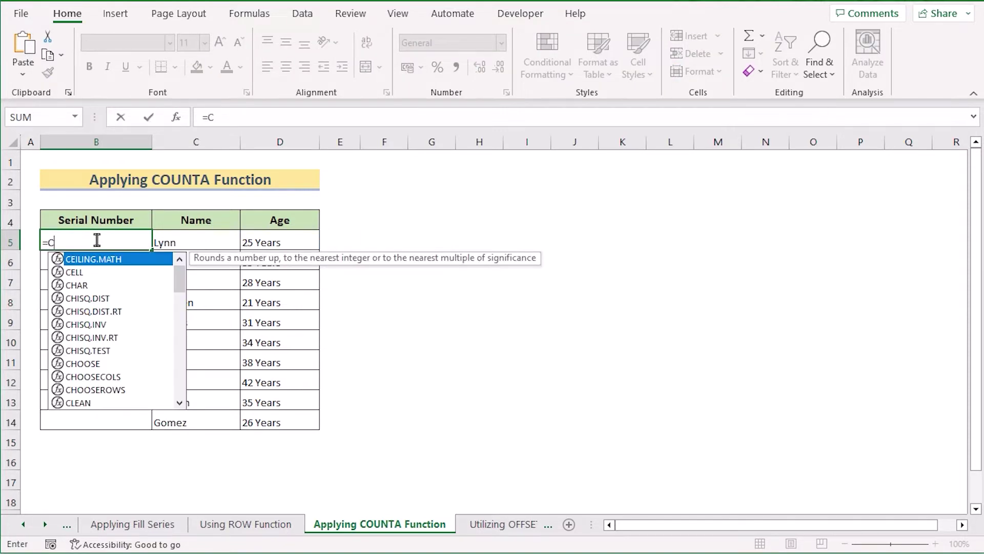
text(ounta)
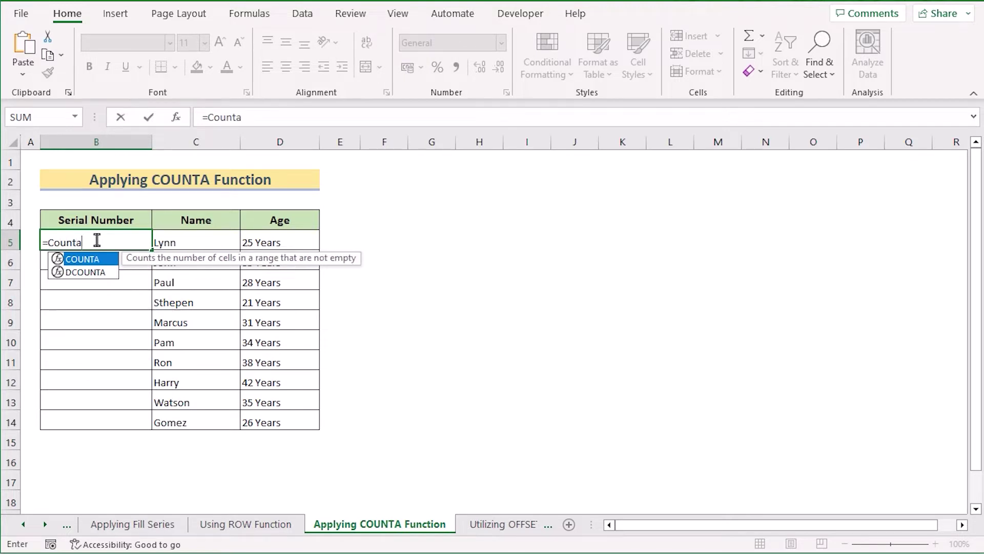
text(()
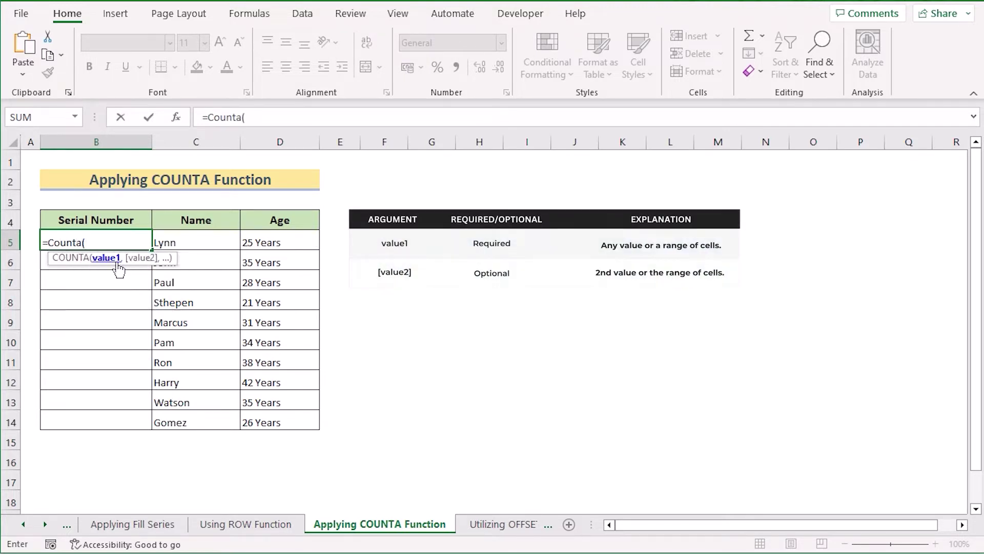
click(202, 244)
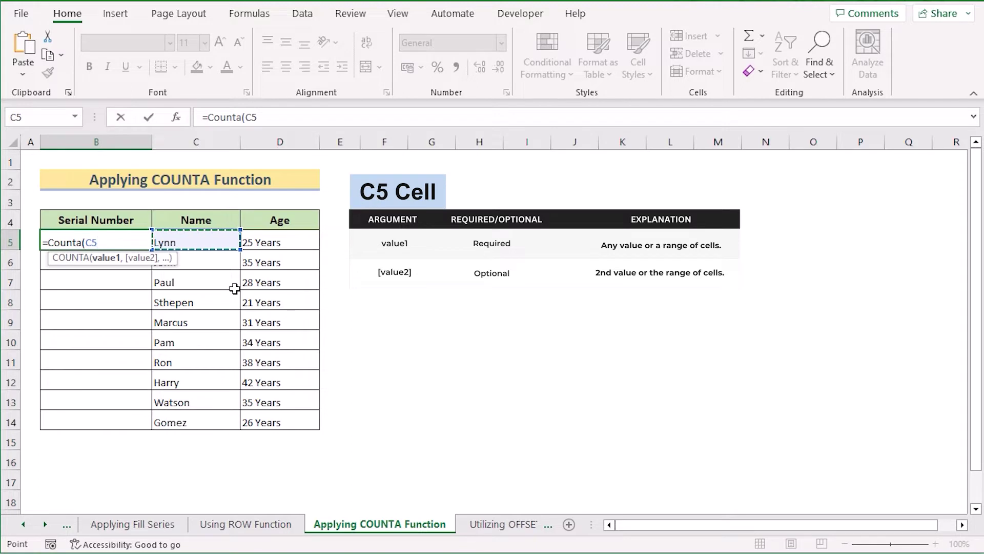
key(F8)
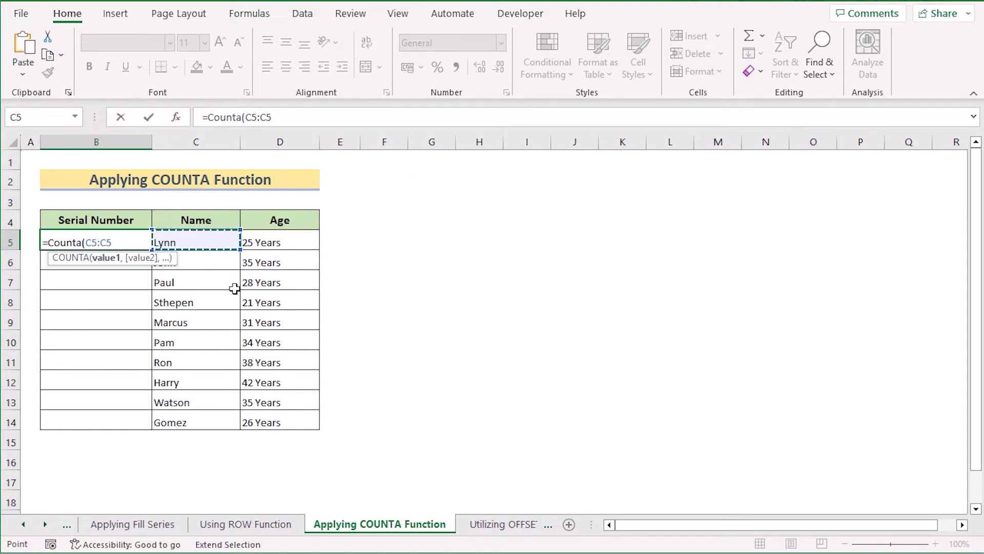
text())
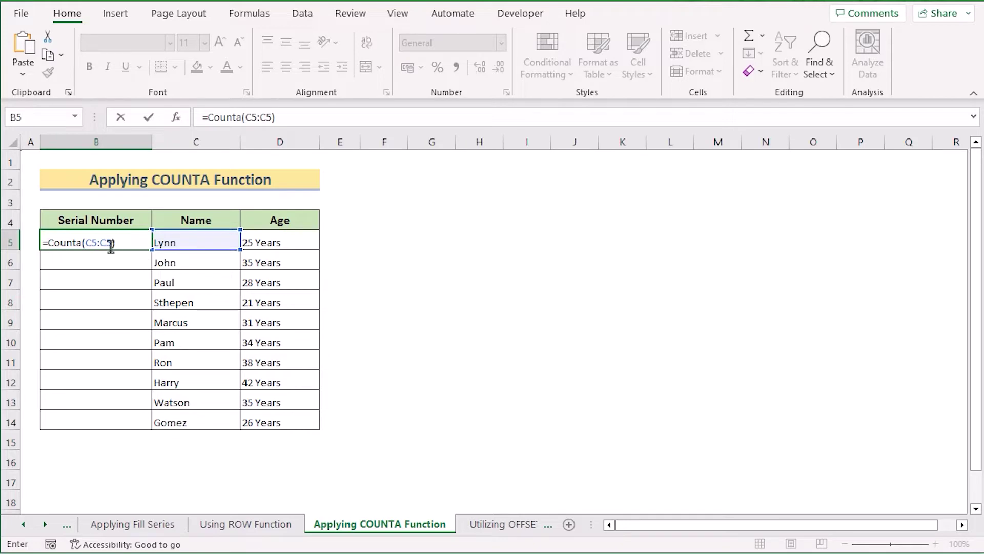
Make the range's first reference absolute so the formula reads =COUNTA($C$5:C5), and copy it from B5 down to B14
click(94, 243)
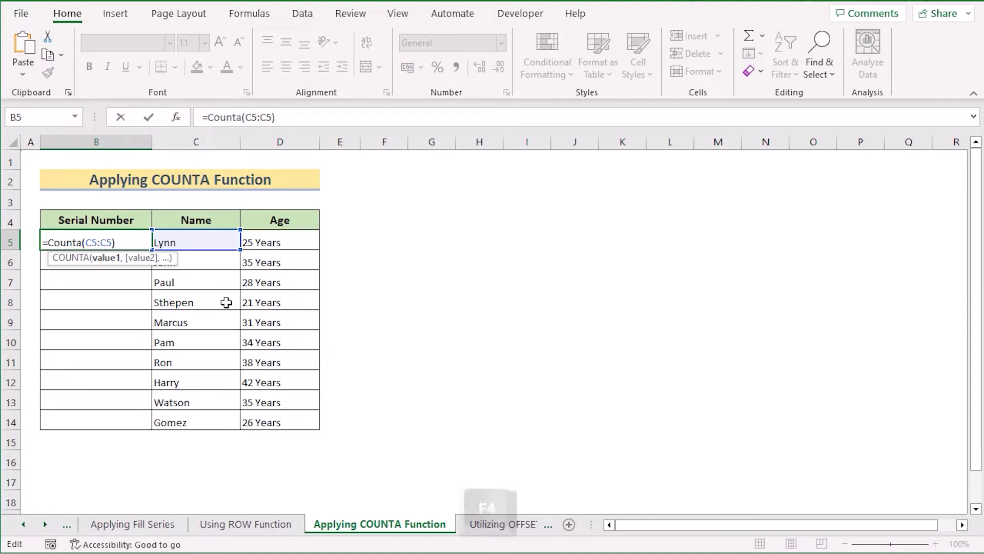
key(F4)
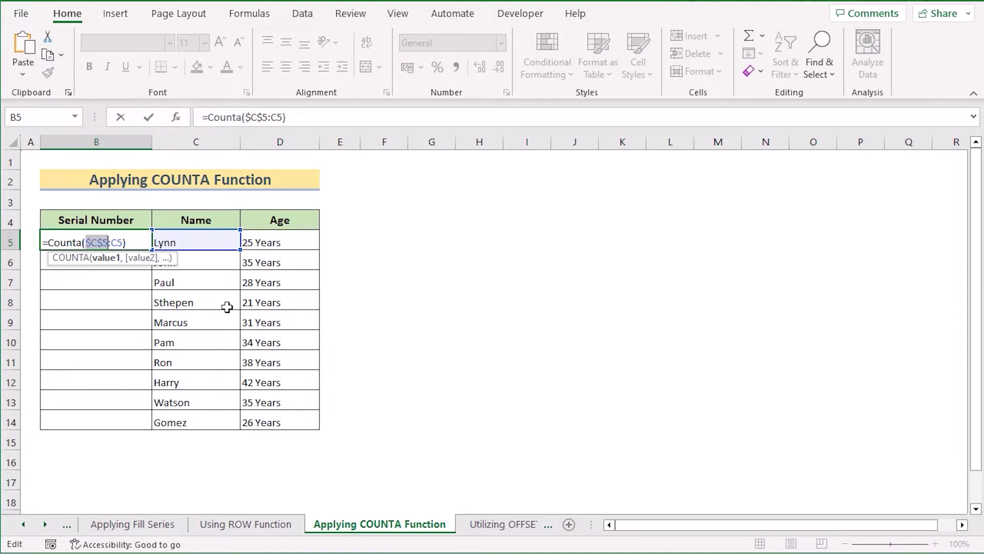
key(Return)
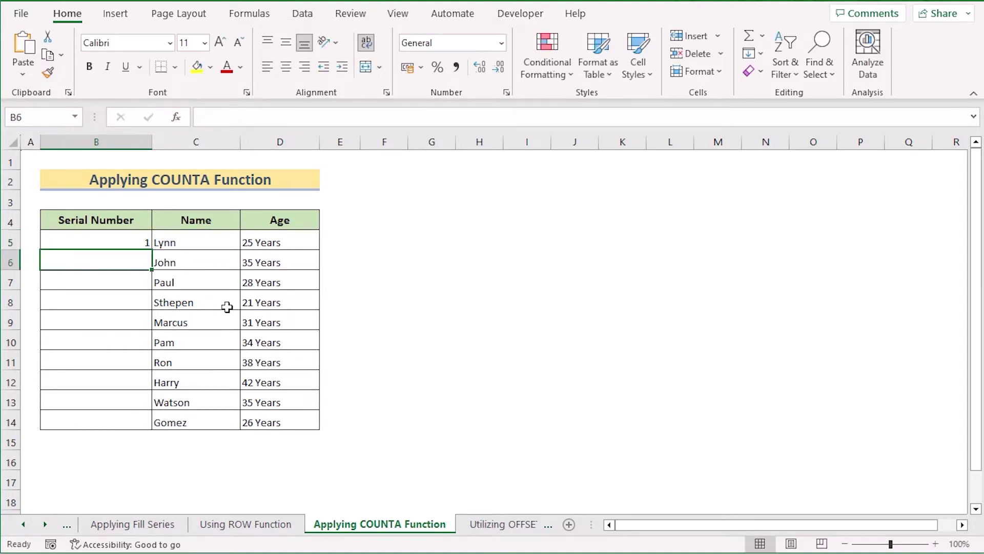
click(127, 237)
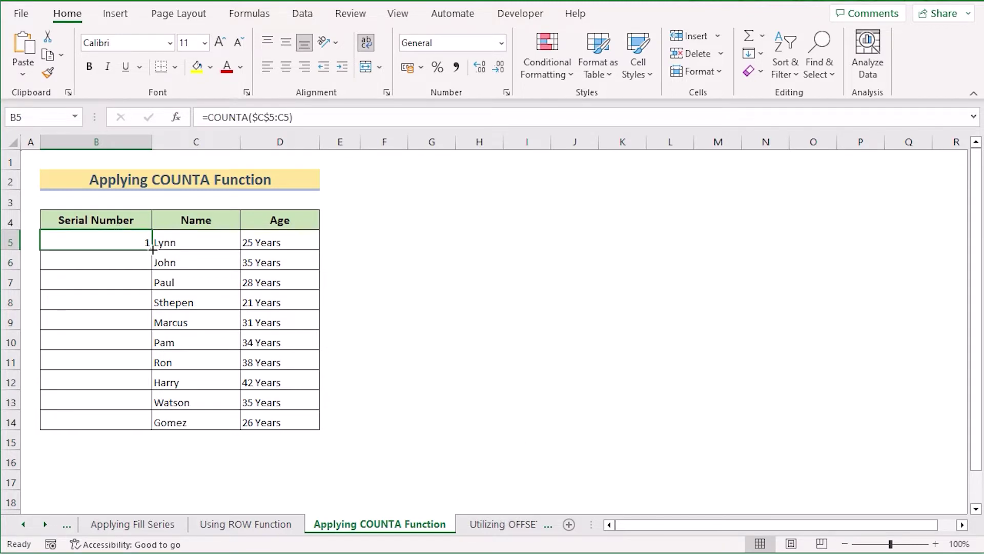
drag(152, 249, 152, 428)
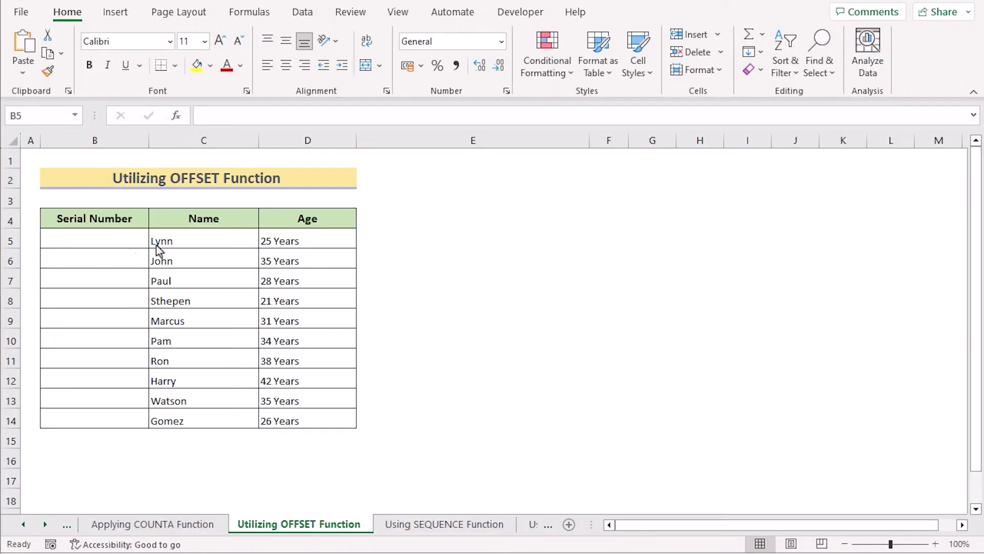
On the Utilizing OFFSET Function sheet, enter 1 as the first serial number in cell B5
click(83, 235)
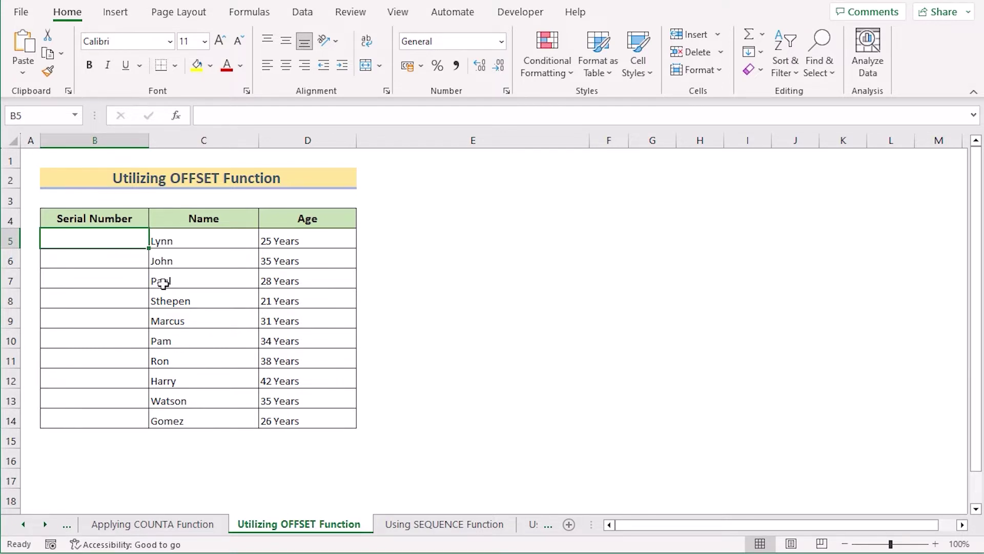
double_click(110, 241)
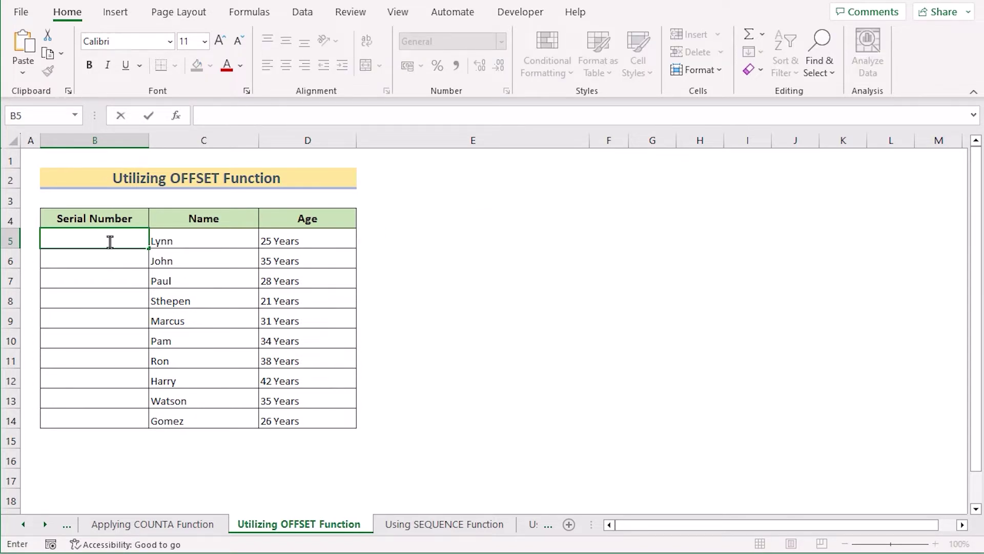
key(Return)
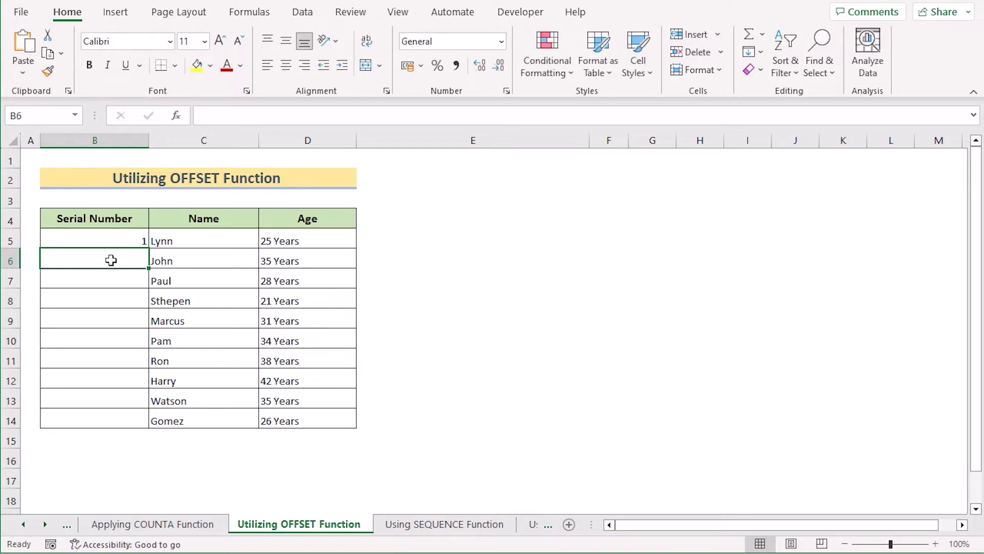
Enter =OFFSET(B6,-1,0)+1 in cell B6 and copy the formula down to B14
double_click(111, 260)
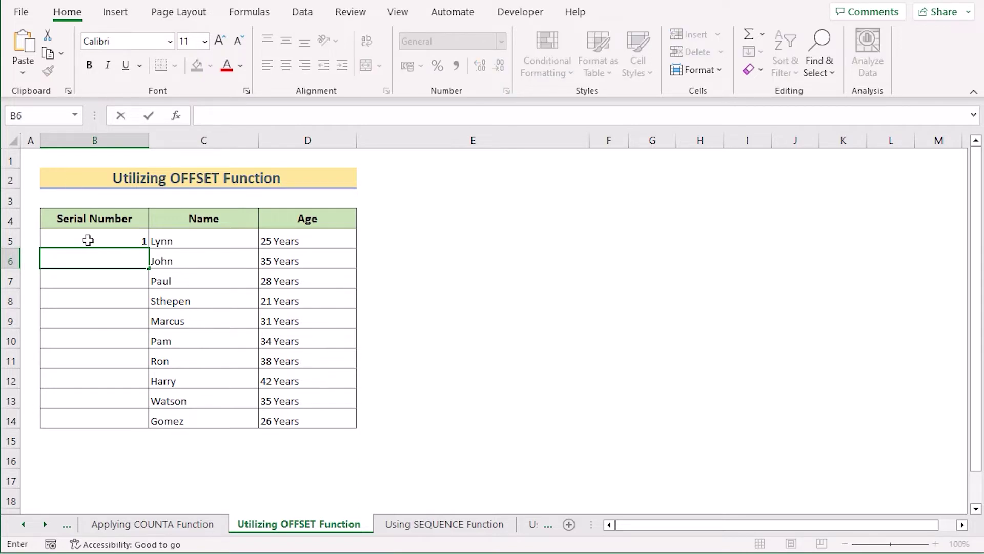
text(=)
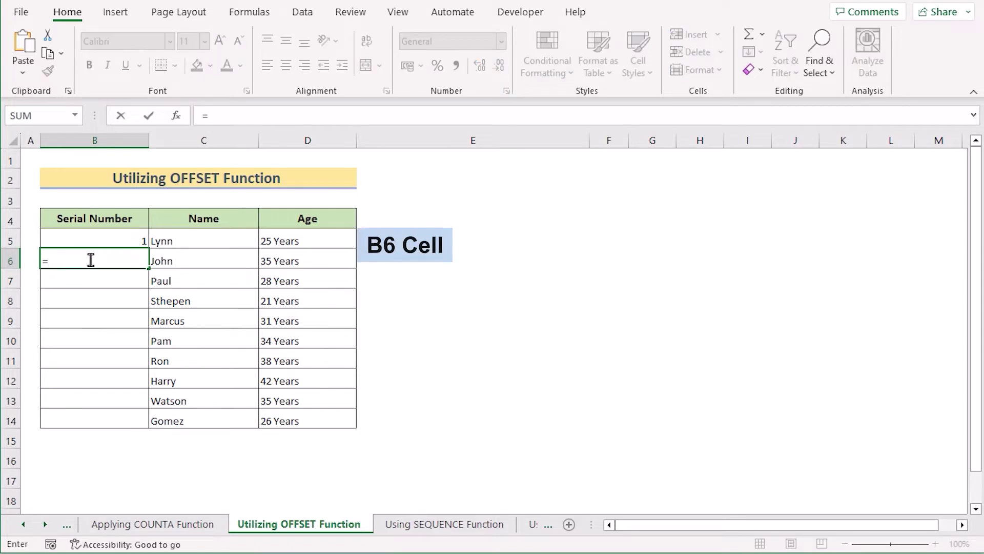
text(Of)
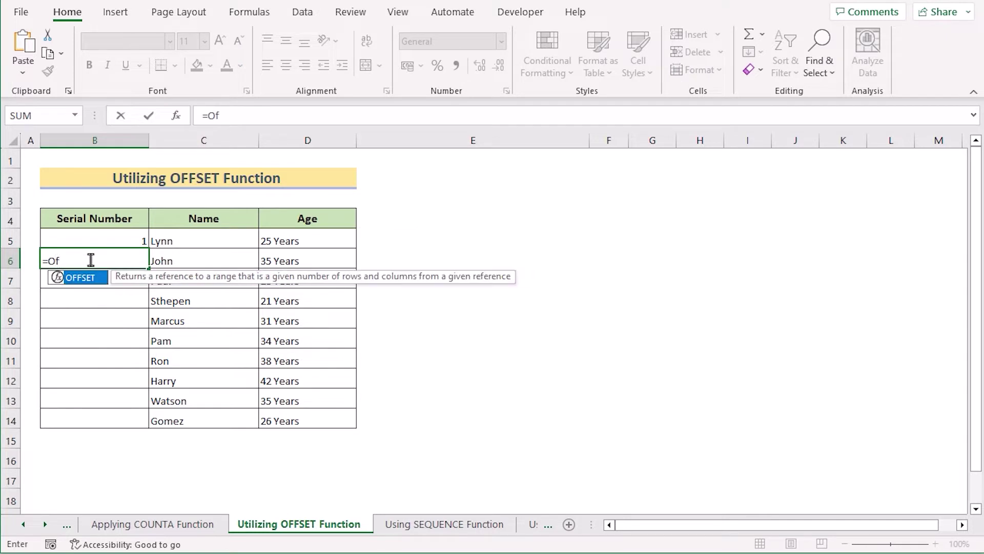
double_click(88, 277)
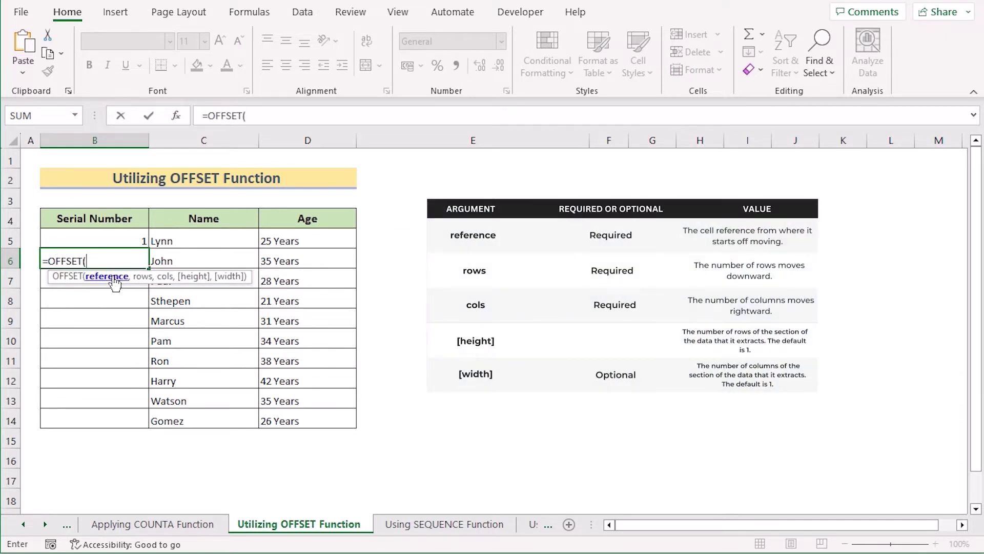
text(B)
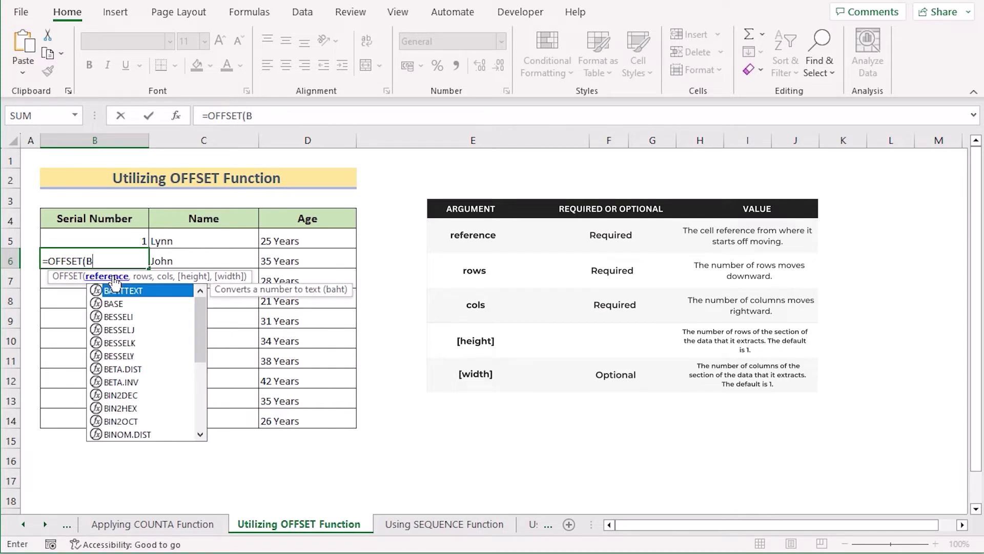
text(6,)
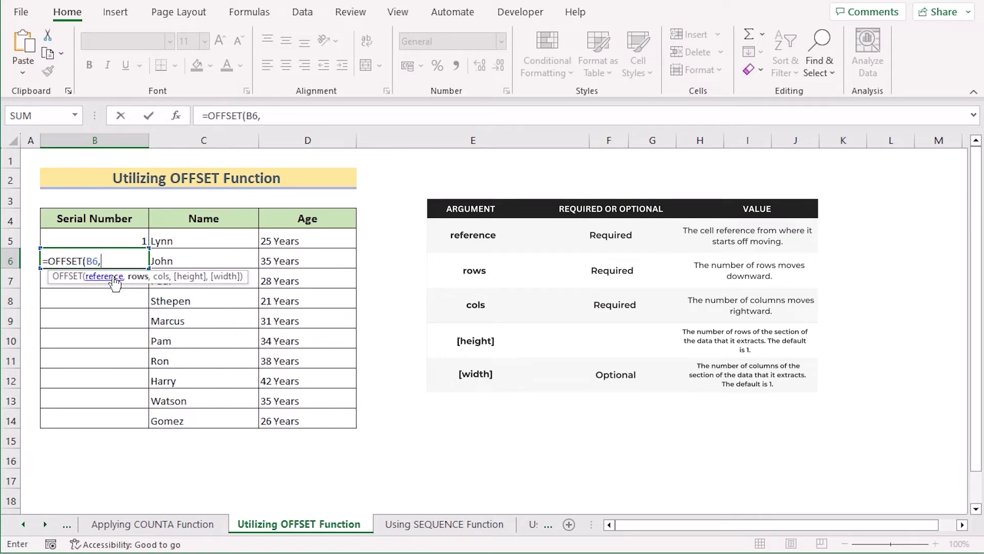
text(-1,)
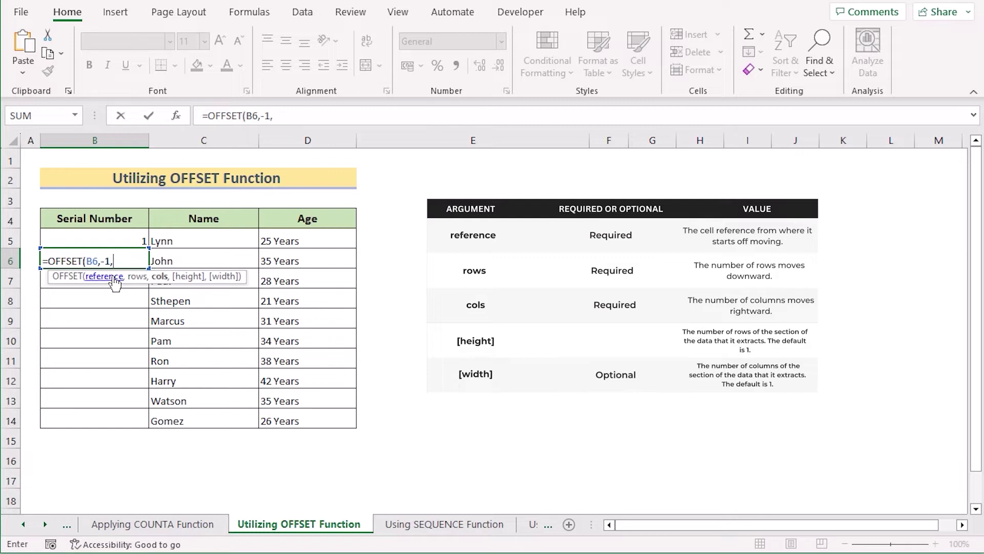
text(0))
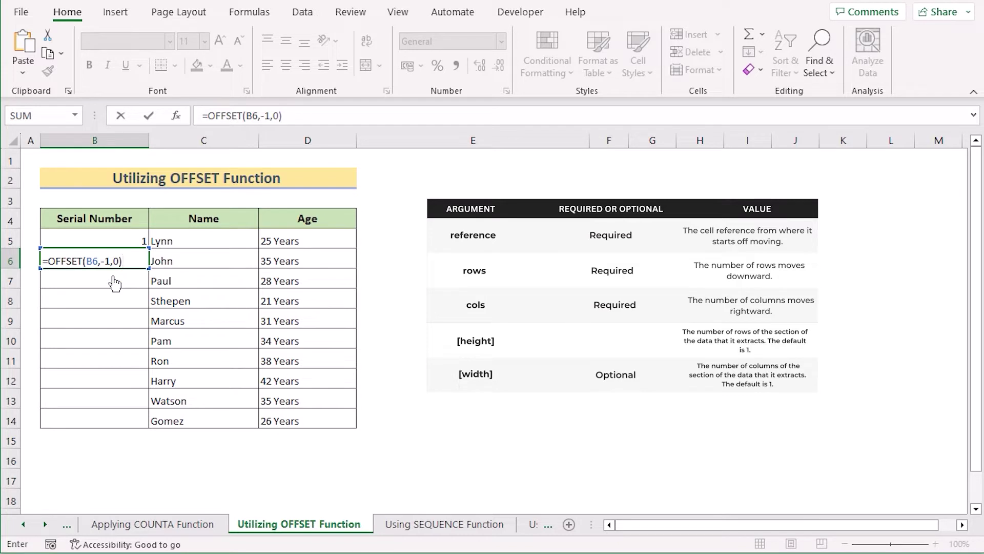
text(+1)
key(Return)
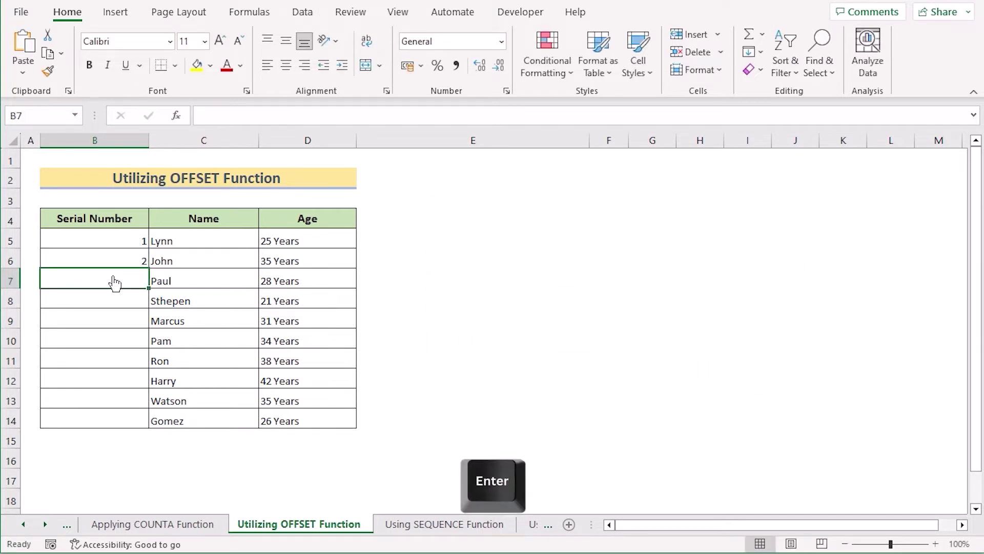
click(127, 254)
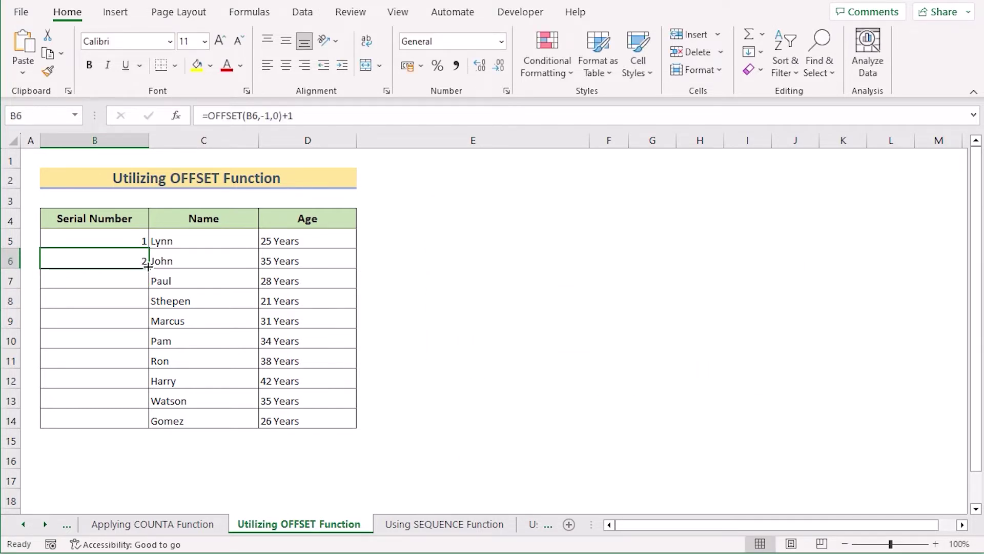
drag(146, 265, 136, 421)
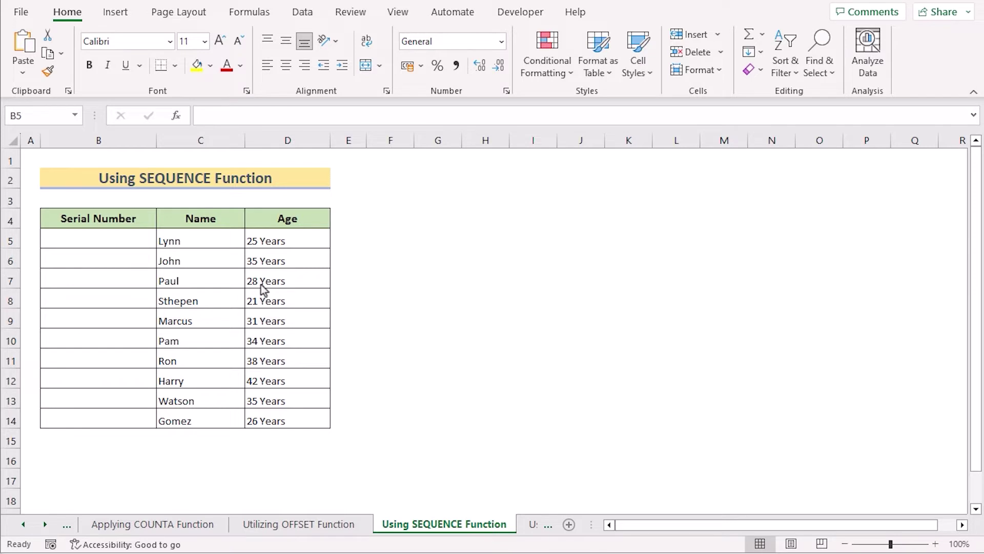
On the Using SEQUENCE Function sheet, enter =SEQUENCE(10) in cell B5 to number the ten rows
click(84, 236)
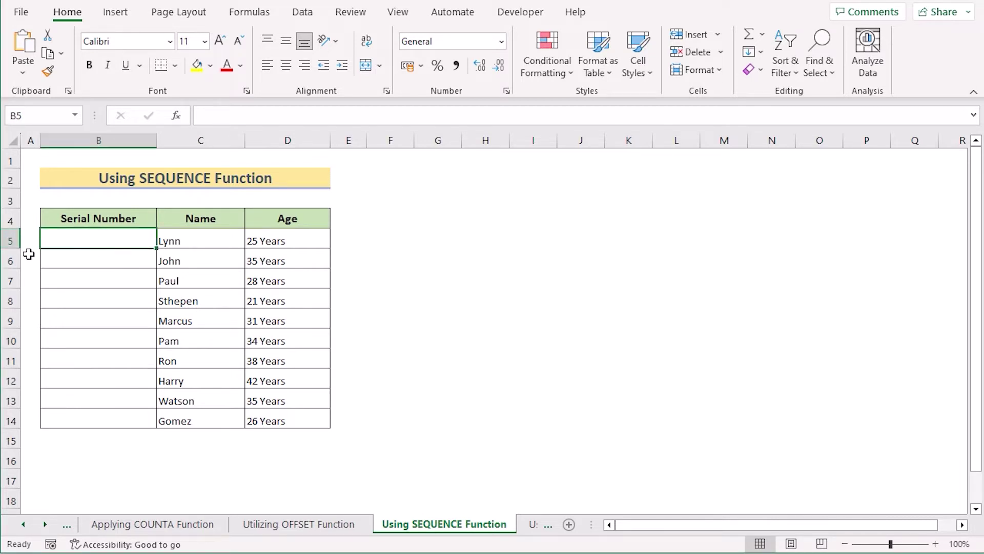
double_click(90, 241)
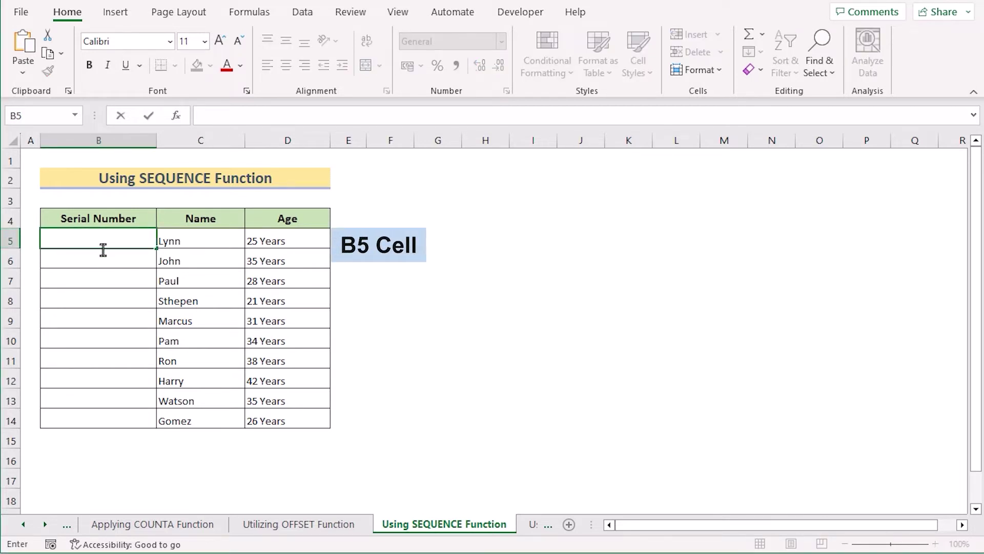
text(=seq)
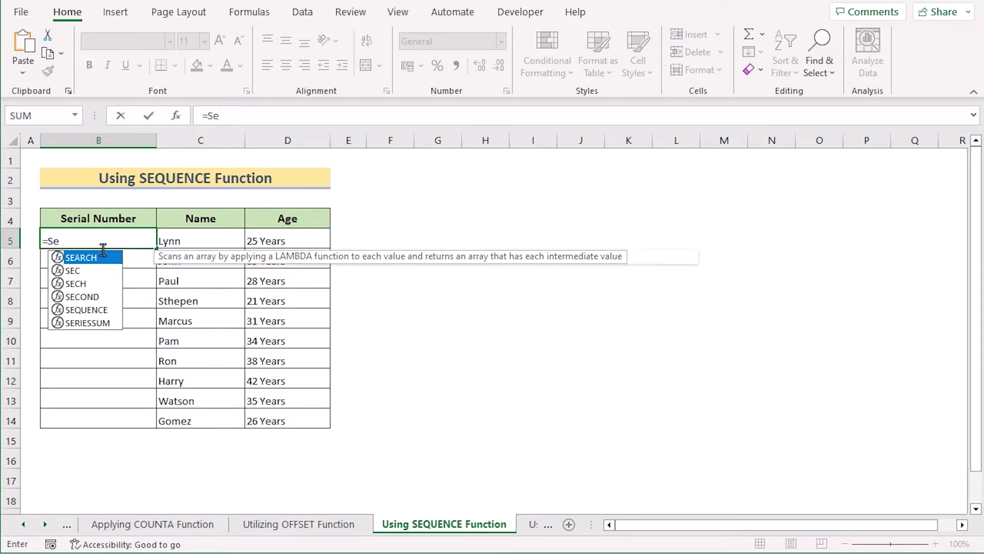
key(Tab)
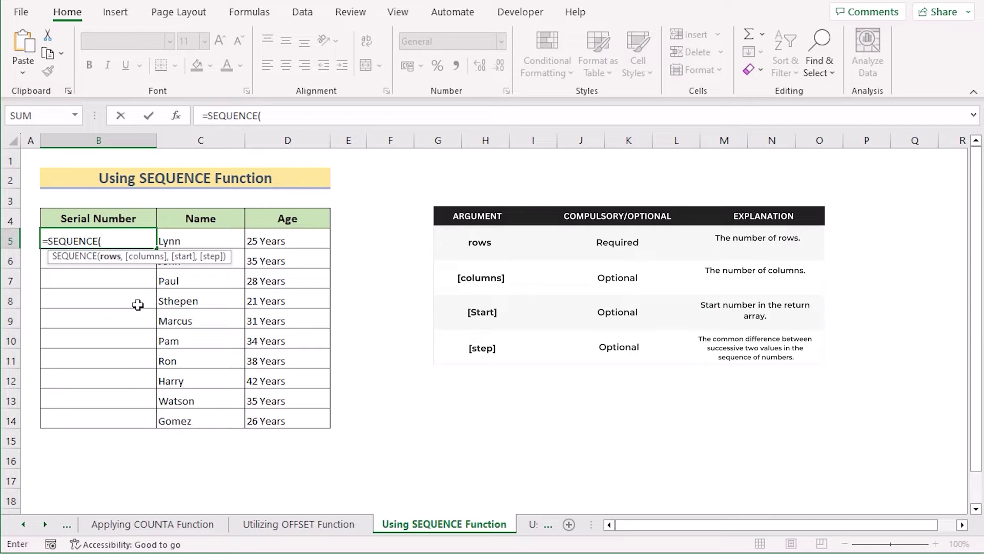
text(10))
key(Return)
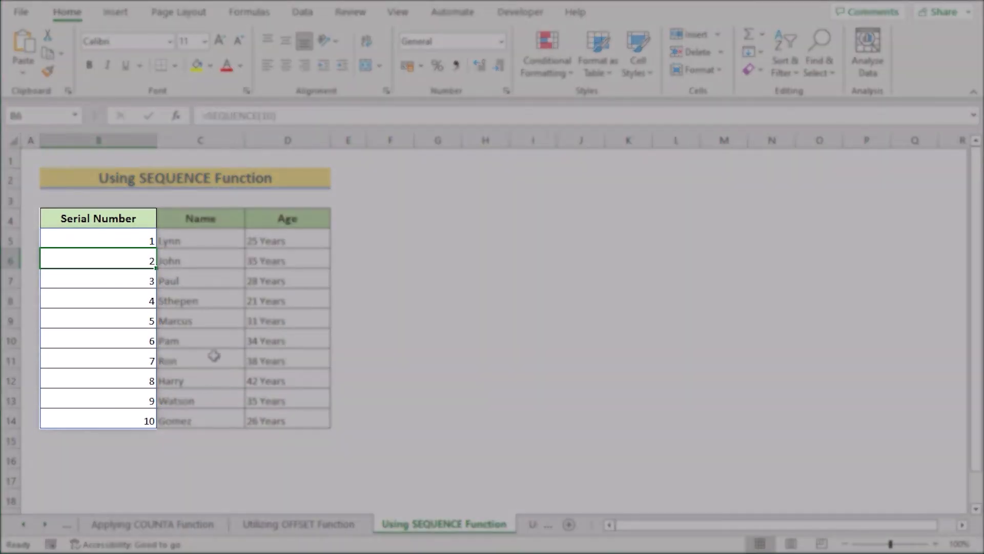
Clear the serial numbers in B5:B14 of the Using SEQUENCE Function sheet
click(116, 242)
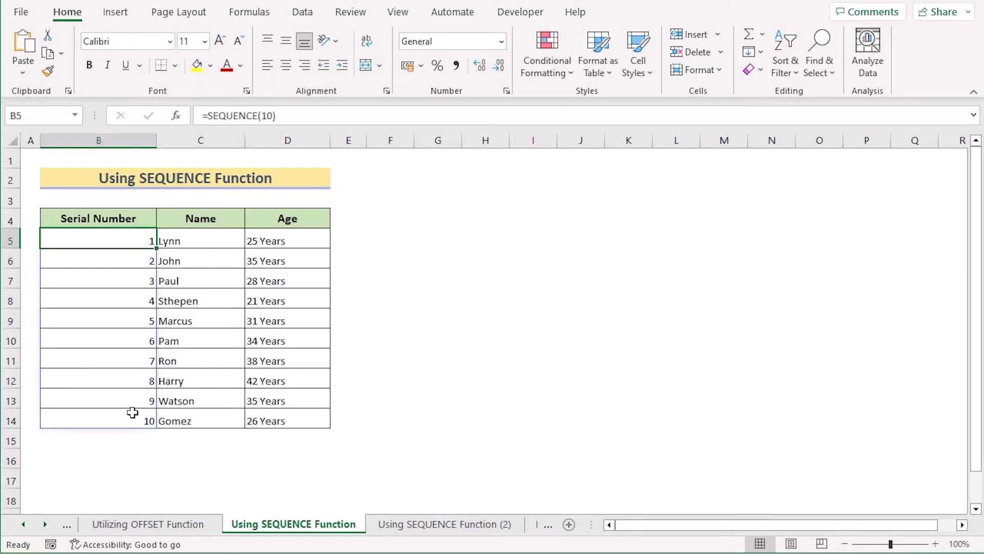
shift+click(131, 414)
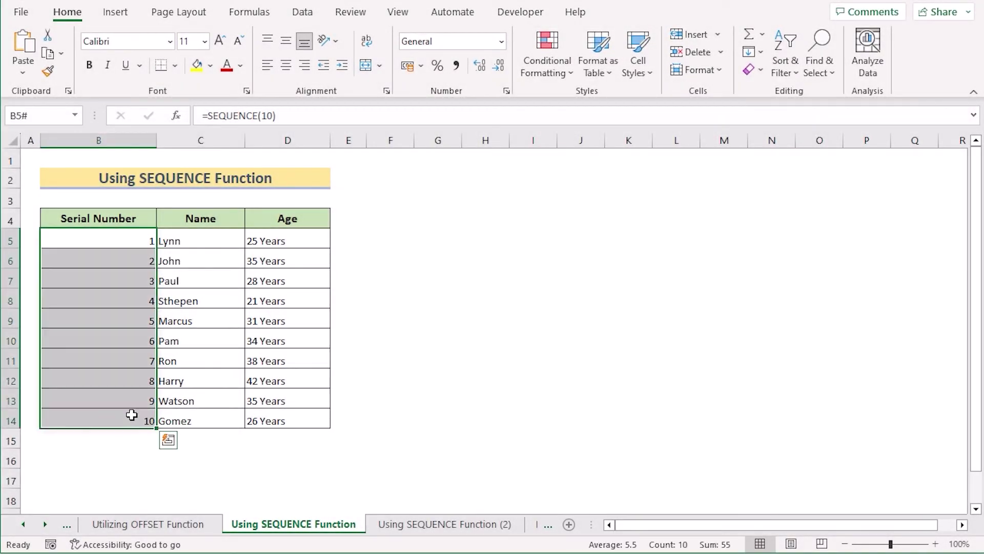
key(Delete)
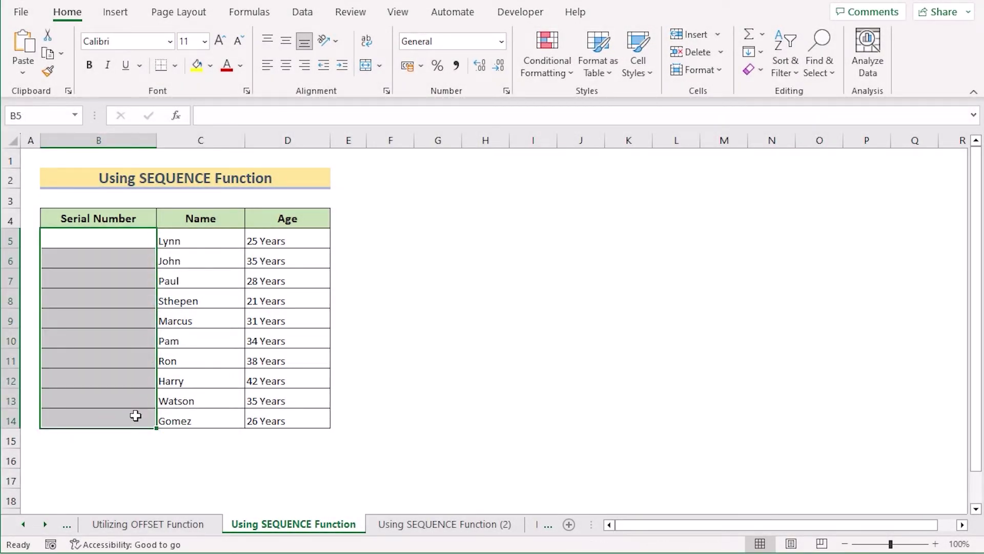
Enter ="No."&SEQUENCE(10) in cell B5 to number the ten rows with a No. prefix
click(103, 237)
text(=)
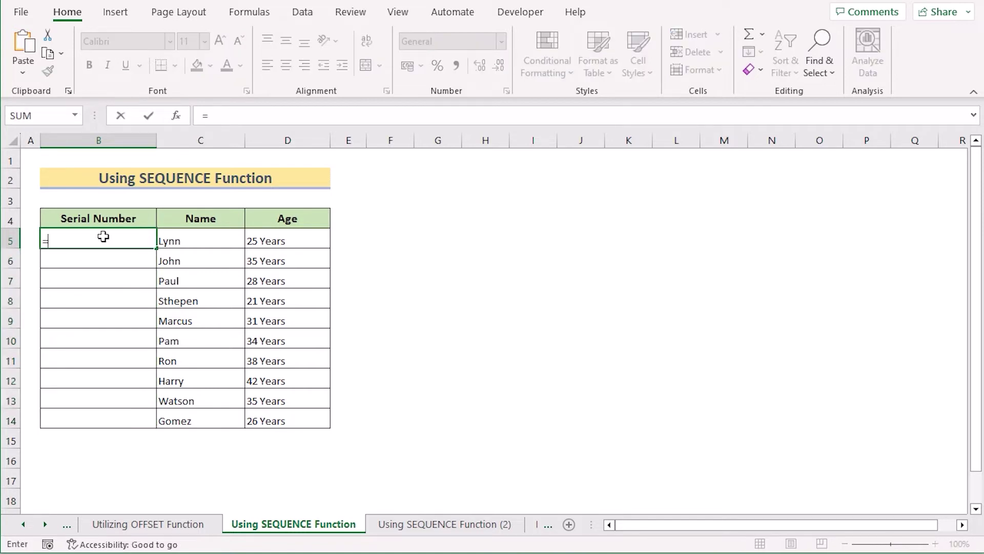
text("No)
text(."&S)
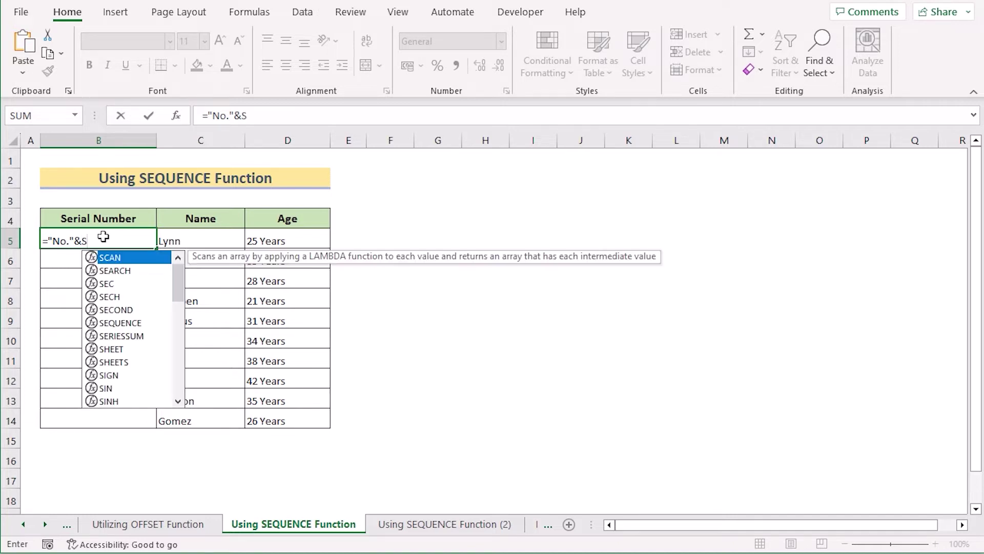
text(eq)
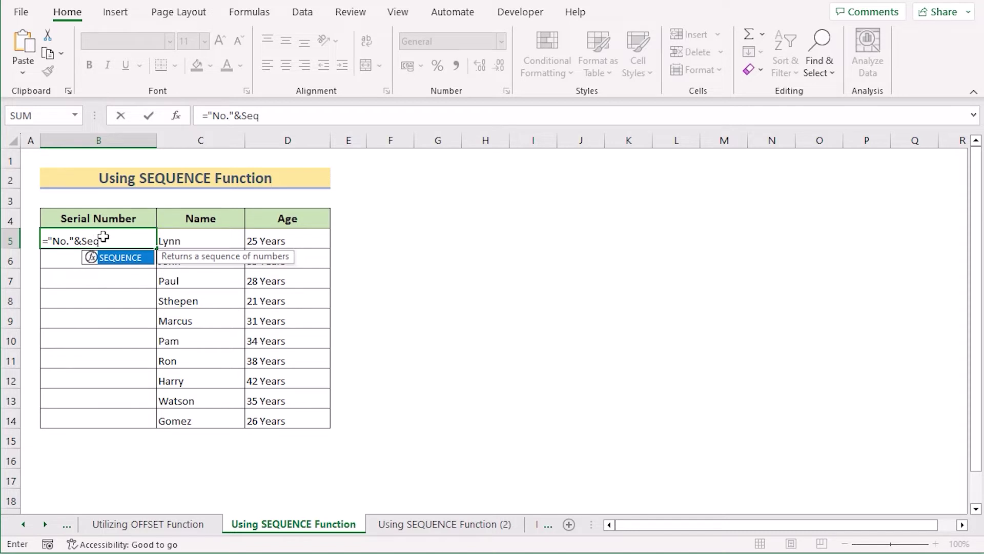
double_click(115, 258)
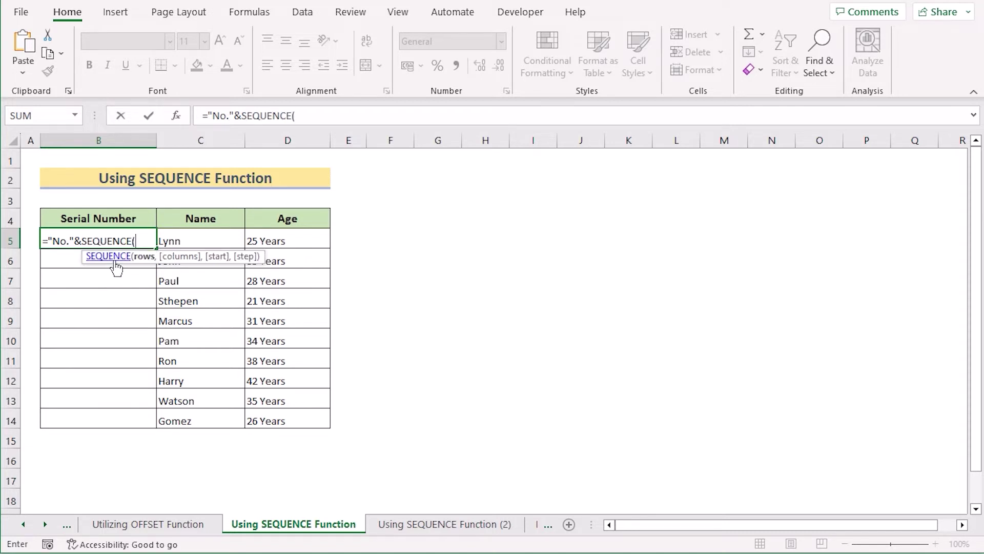
text(10))
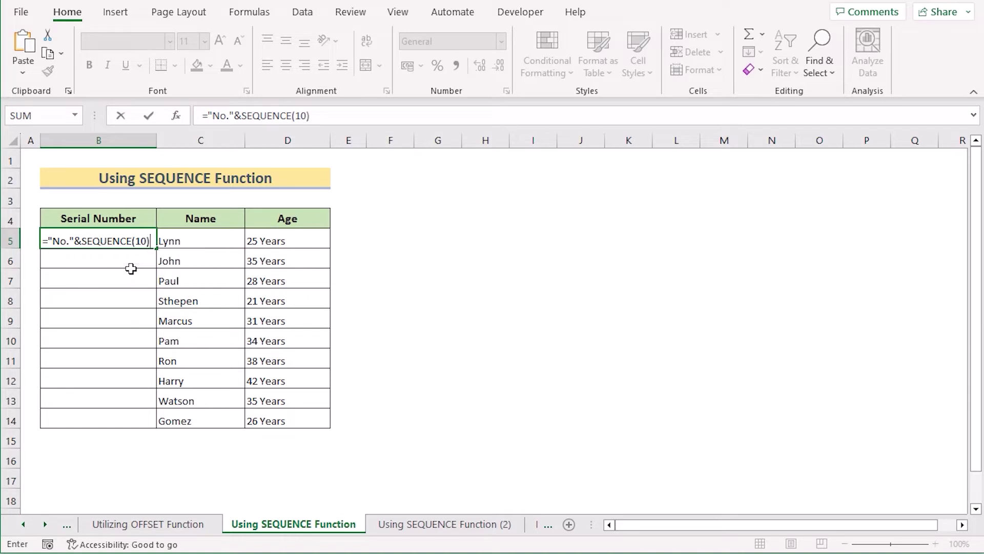
key(Return)
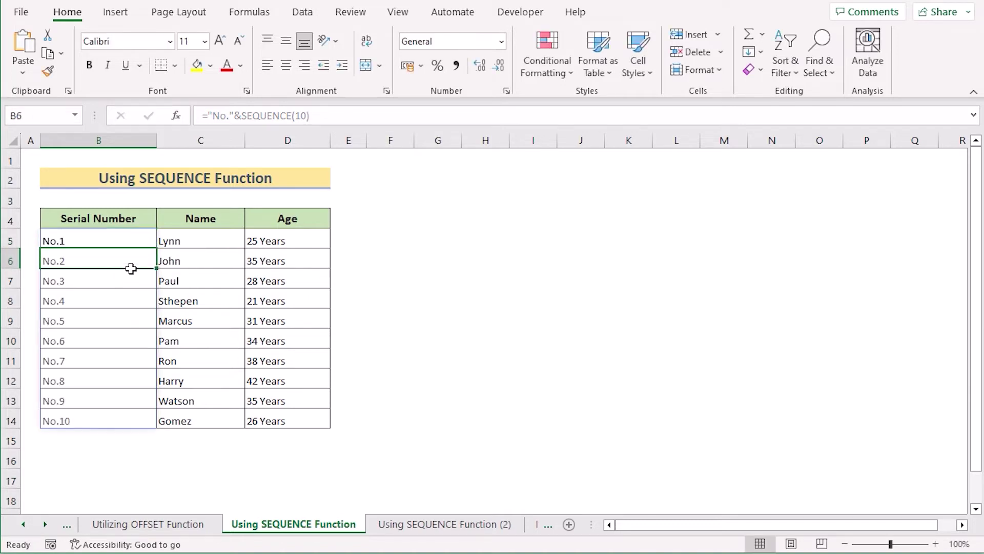
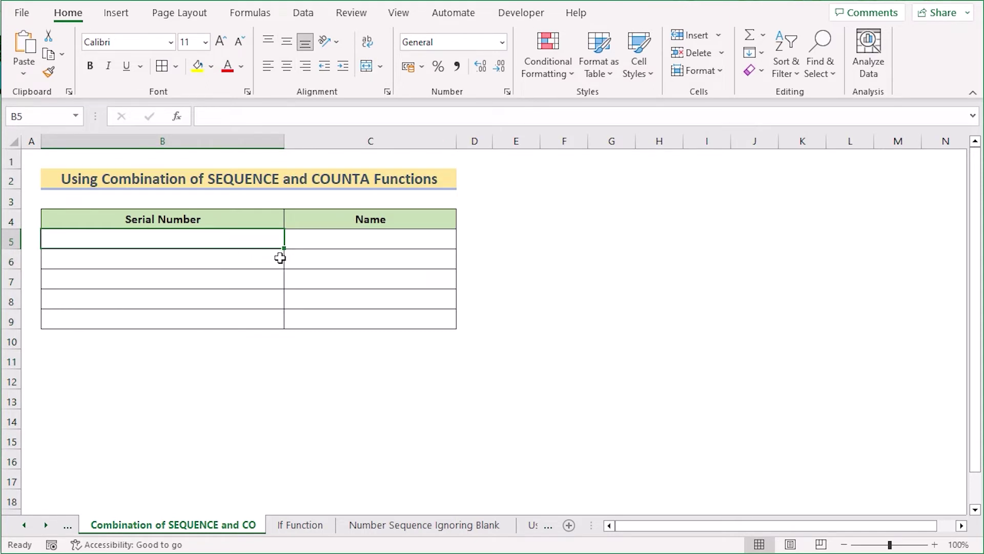
On the Combination of SEQUENCE and CO sheet, enter ="No."& SEQUENCE(COUNTA(C5:C9)) in cell B5
click(320, 245)
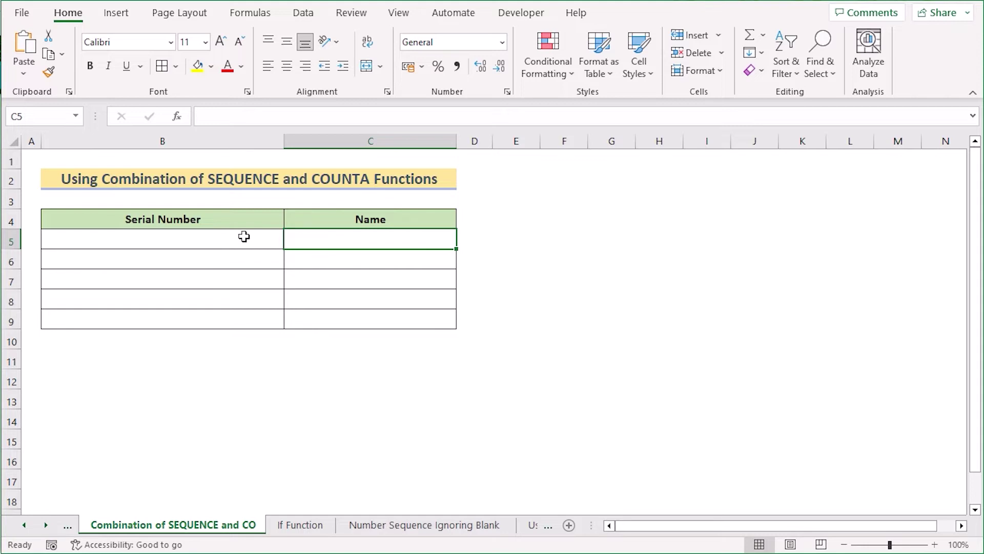
click(228, 242)
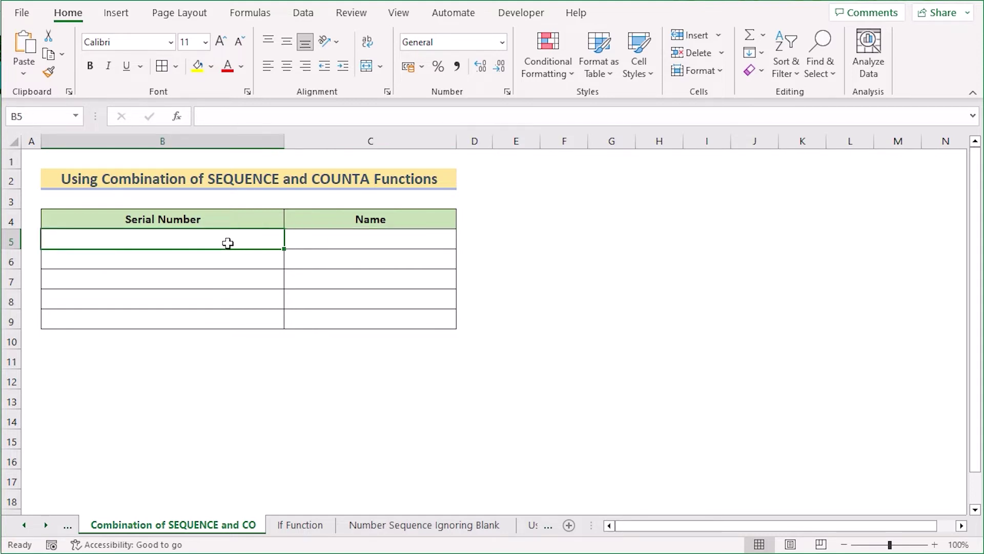
double_click(229, 243)
text(=)
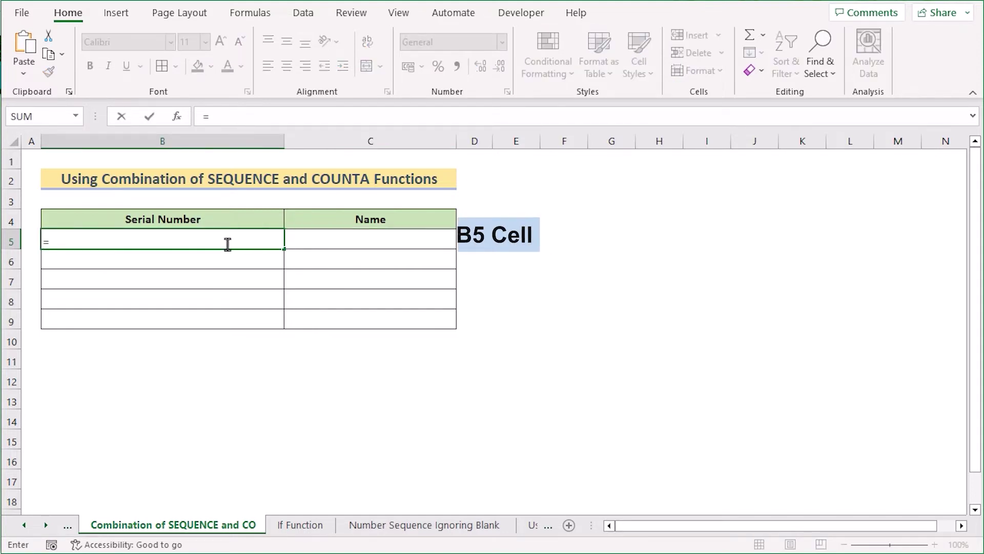
text(")
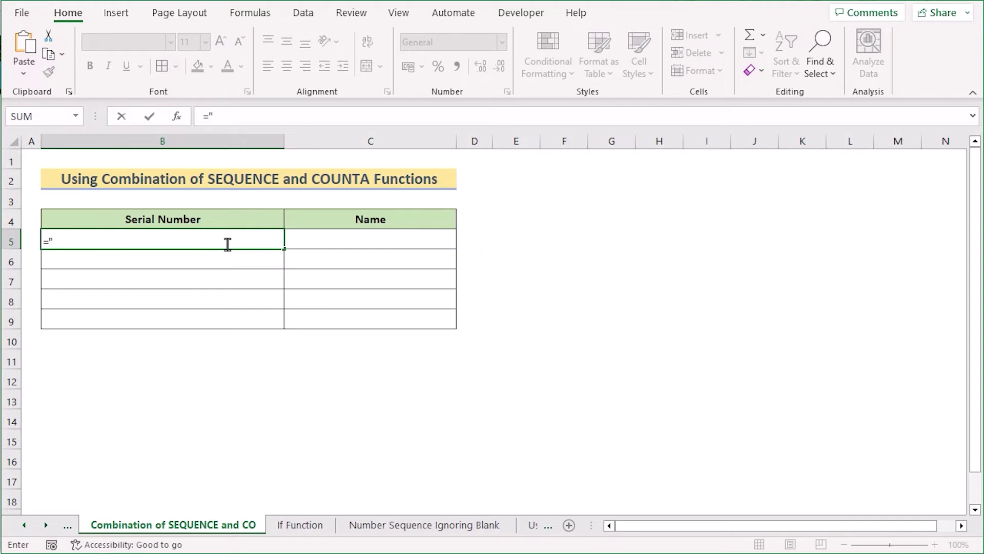
text(No."& Sequ)
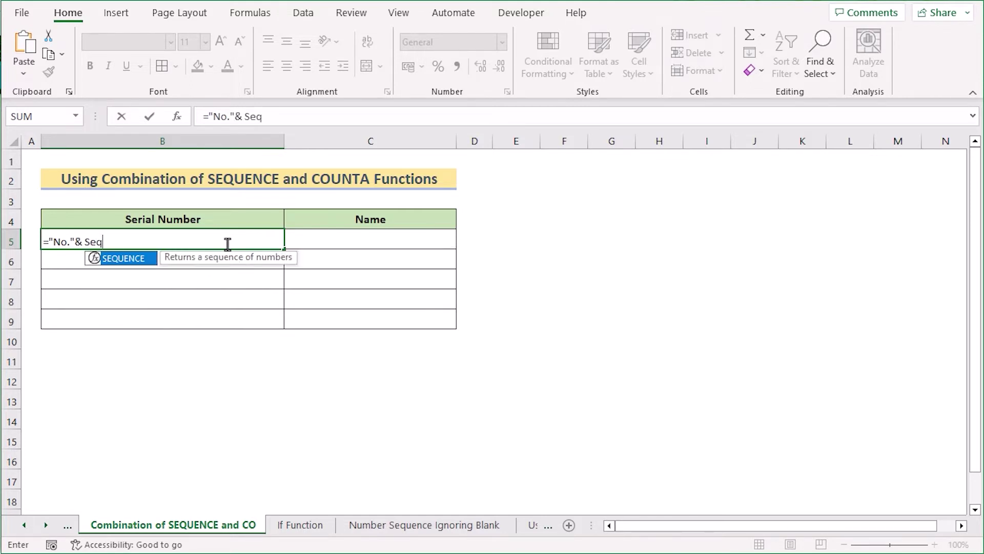
double_click(132, 261)
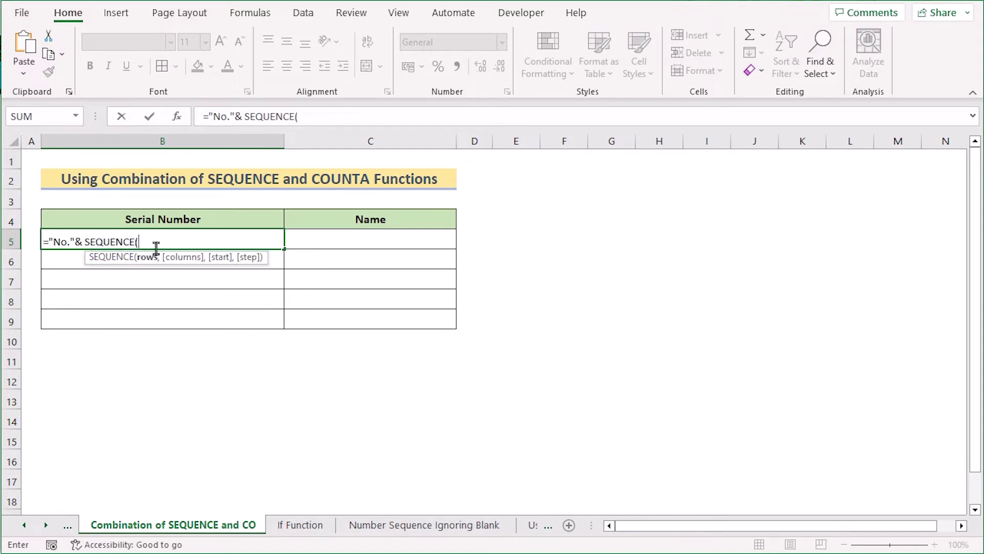
text(Counta)
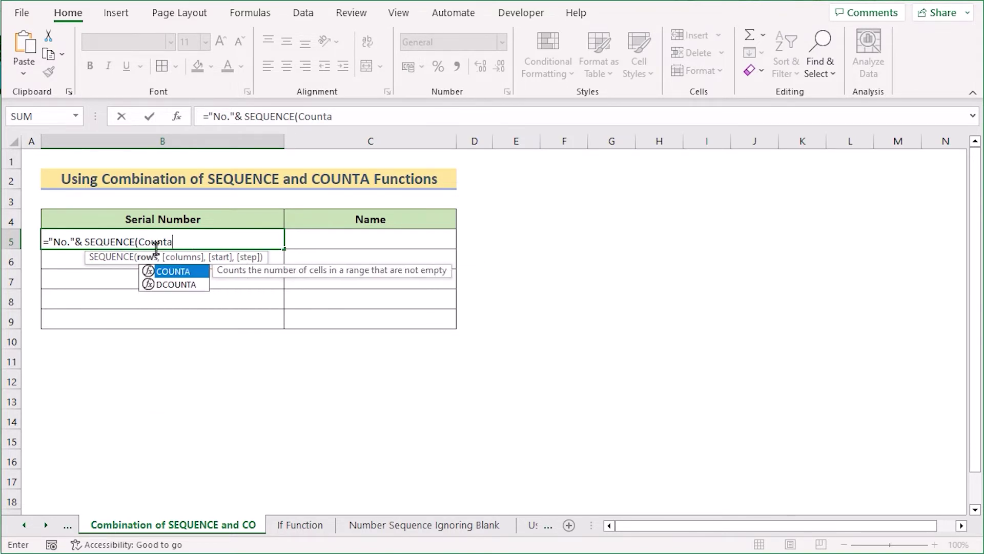
text(()
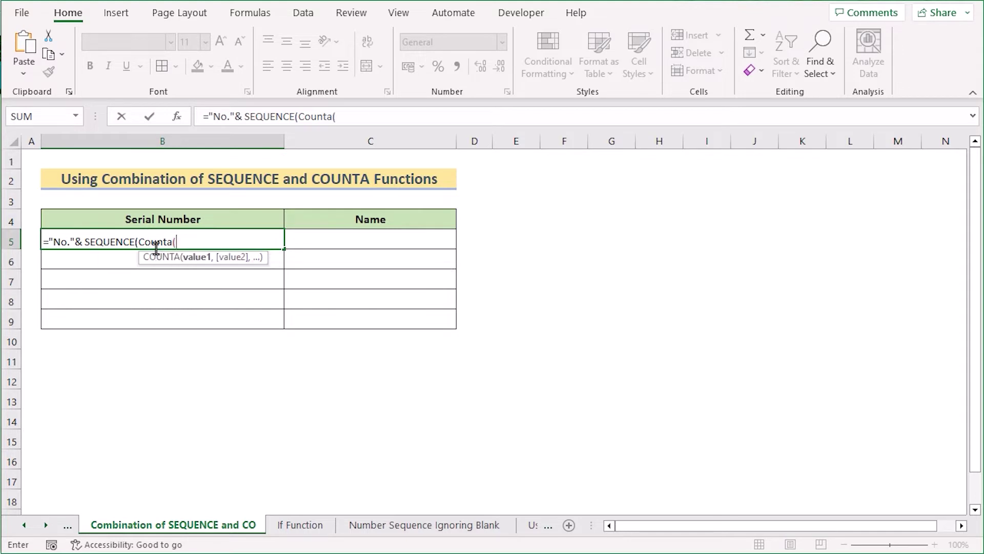
click(334, 239)
drag(315, 231, 363, 321)
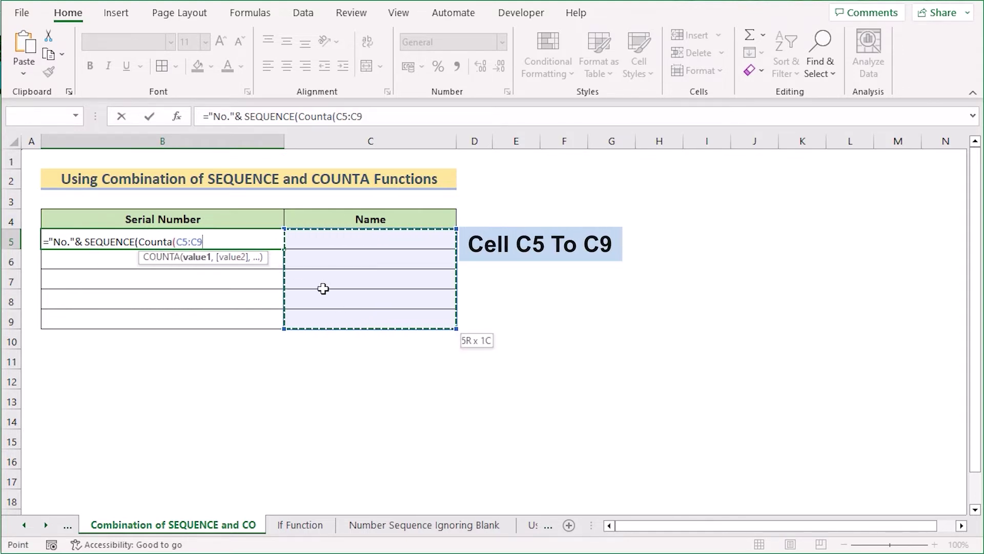
text()))
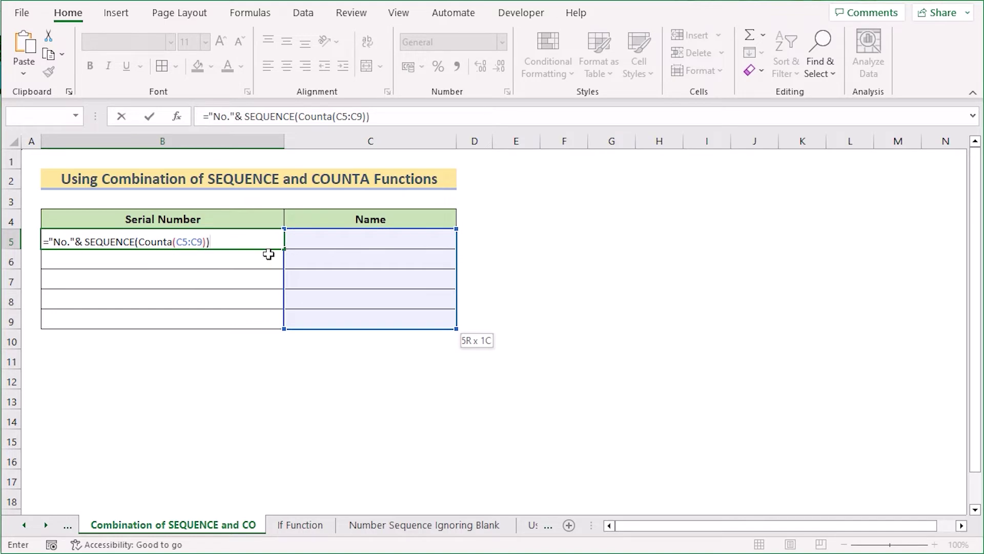
key(Return)
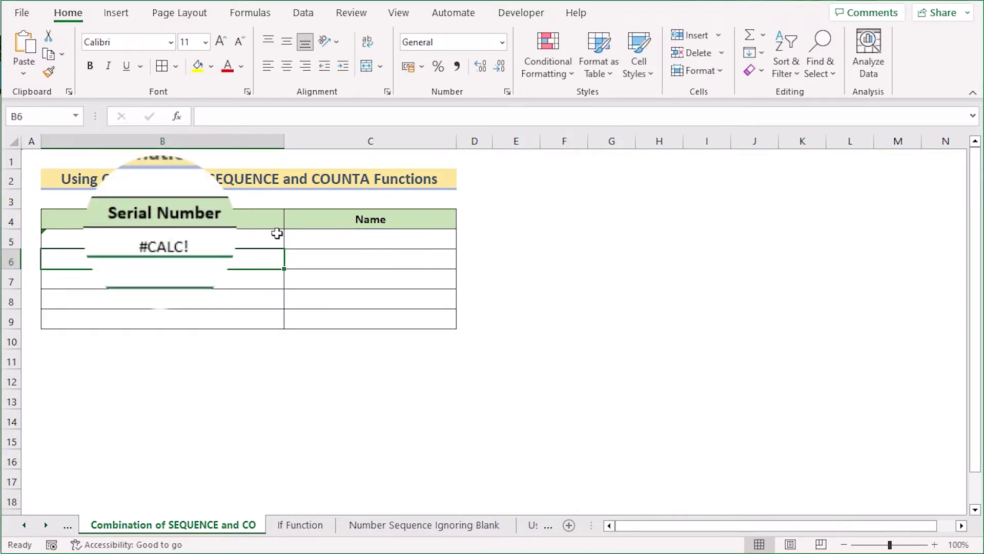
Fill the Name column from C5 to C9 with five first names, one per cell
click(368, 240)
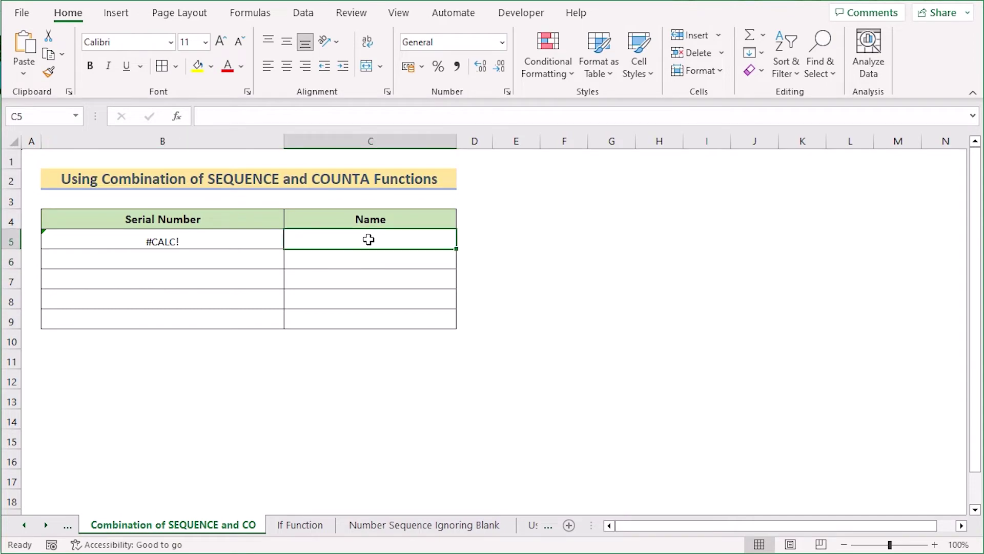
text(Ji)
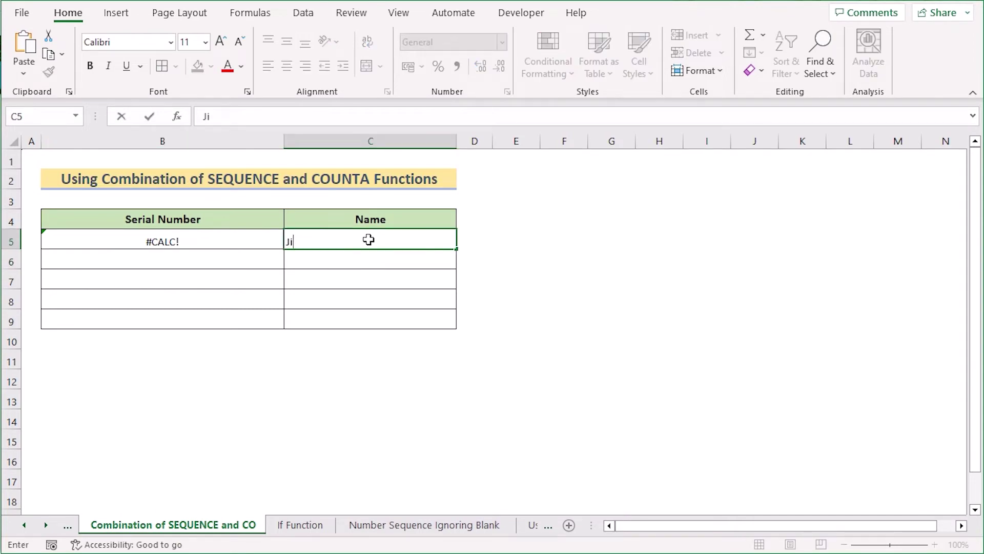
text(m)
key(Return)
text(Michael)
key(Return)
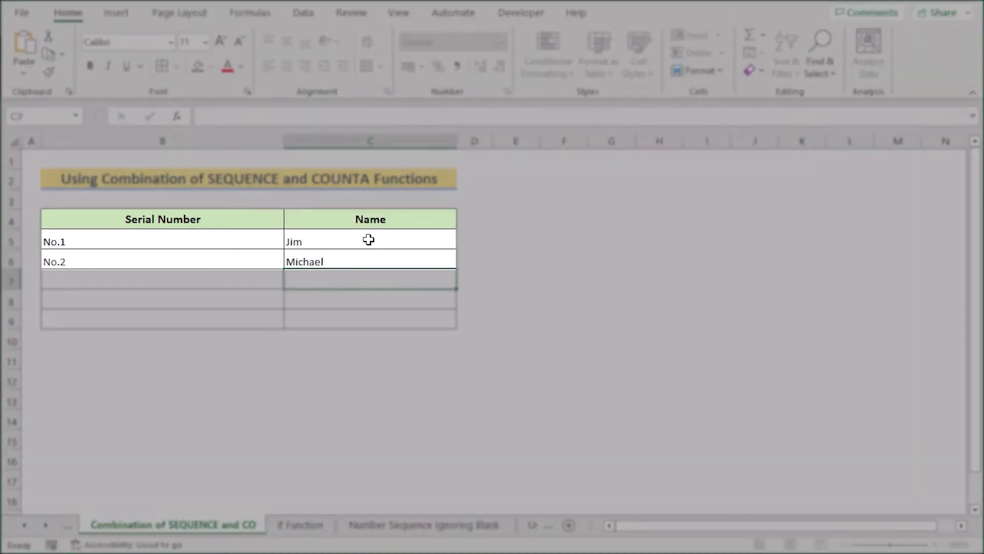
text(Pam)
key(Return)
text(Dom)
key(Return)
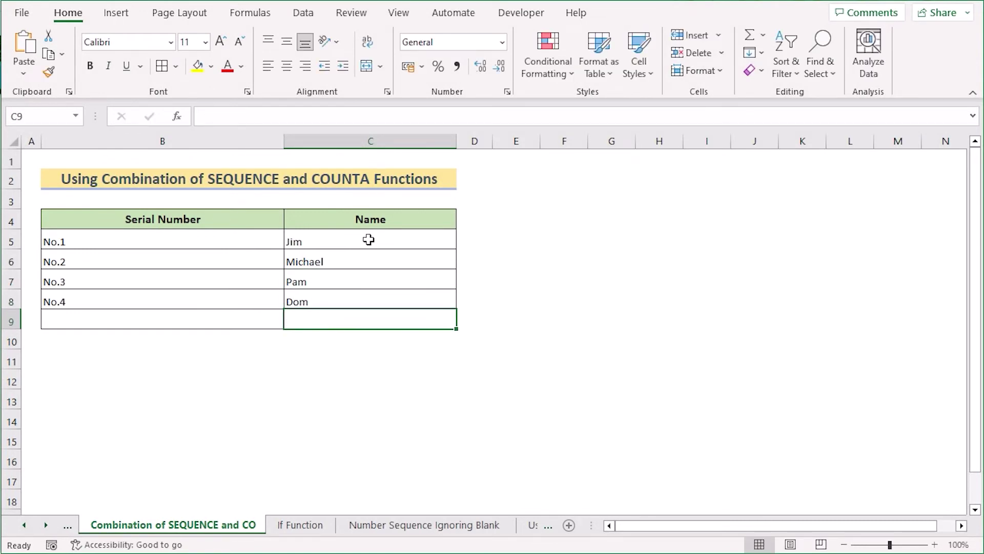
text(Ron)
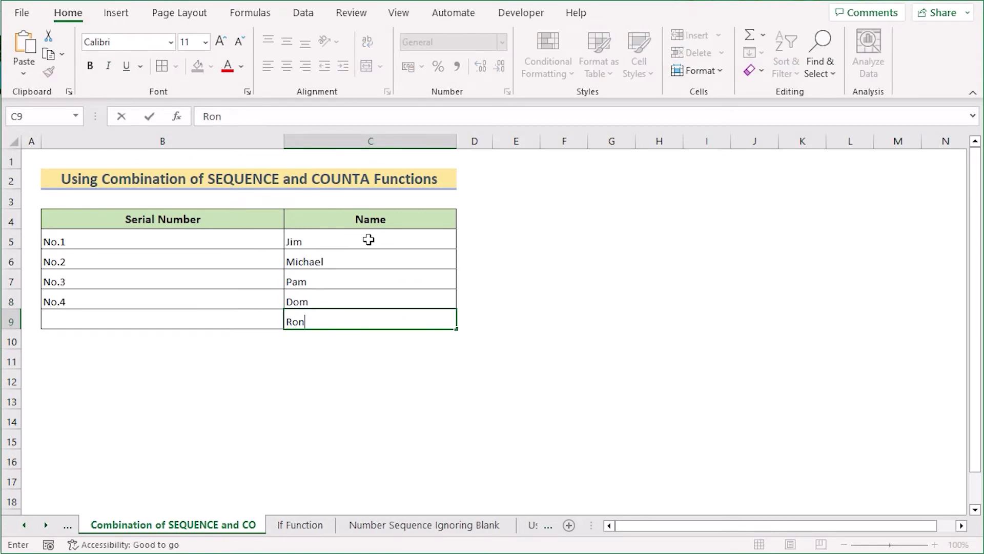
key(Return)
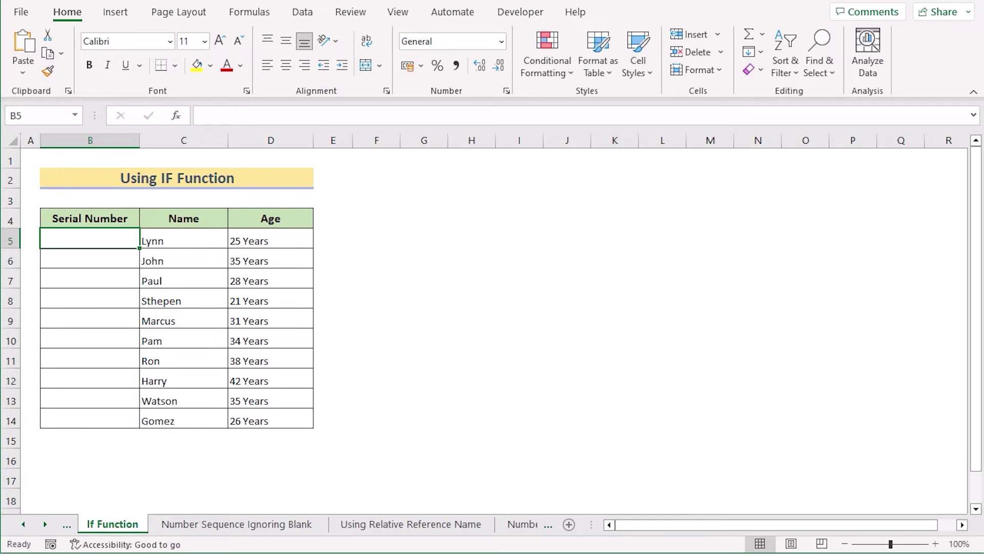
On the If Function sheet, enter 1 as the first serial number in cell B5
key(BackSpace)
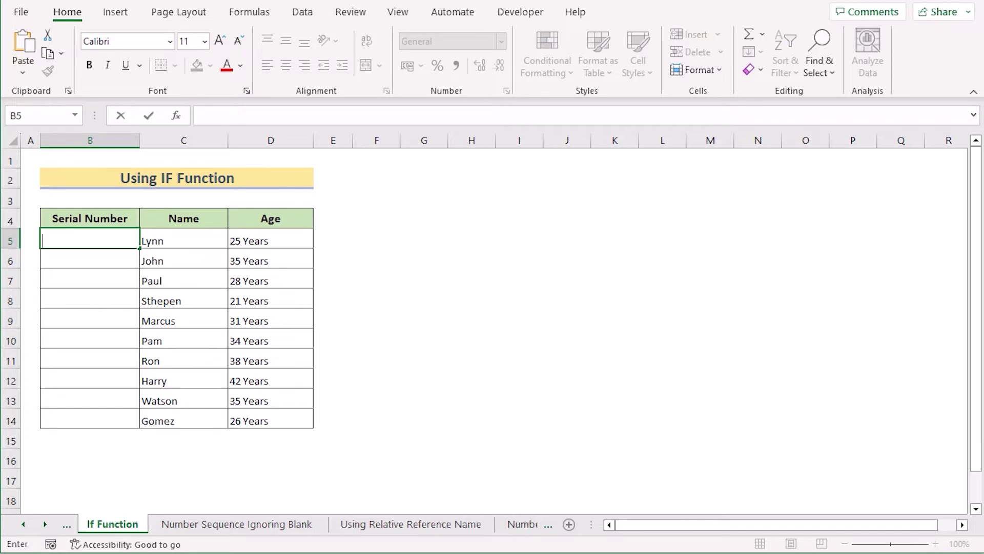
text(1)
key(Return)
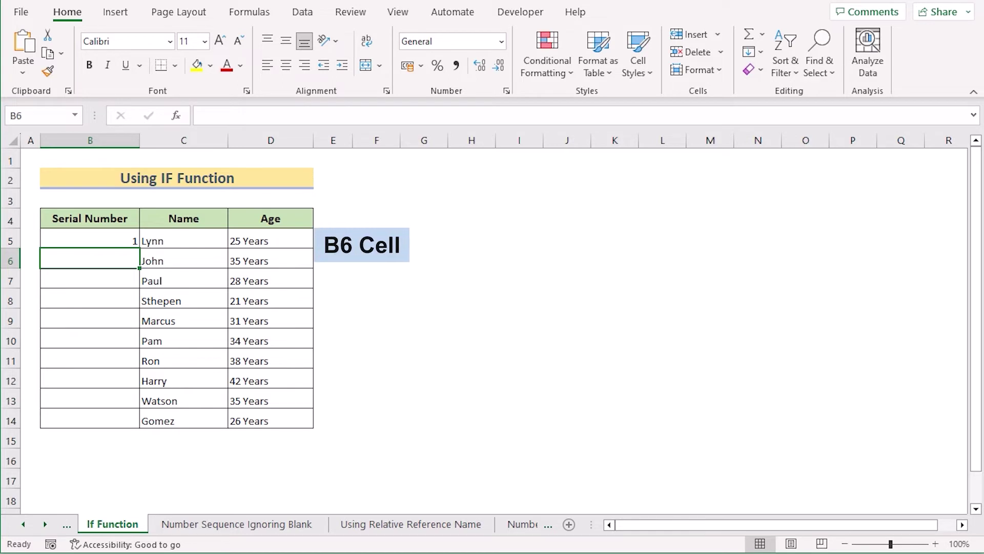
Enter =IF(B5=10,1,B5+1) in cell B6 and copy the formula down to B14
text(=)
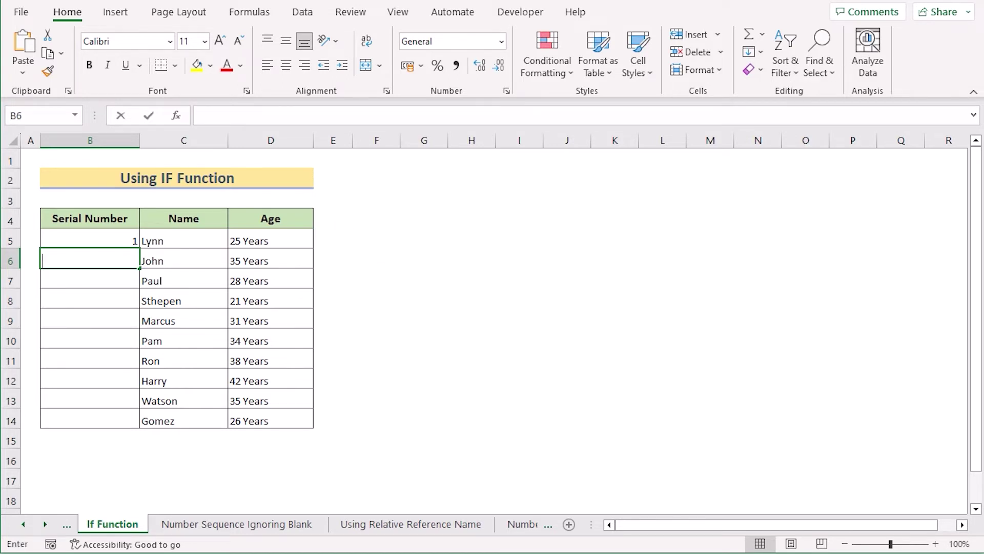
text(If()
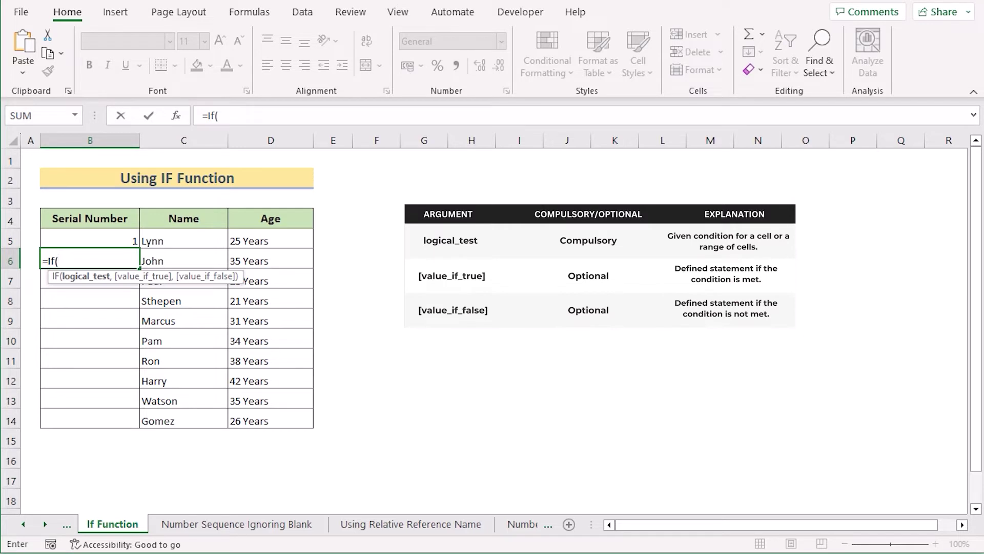
click(90, 238)
text(=10)
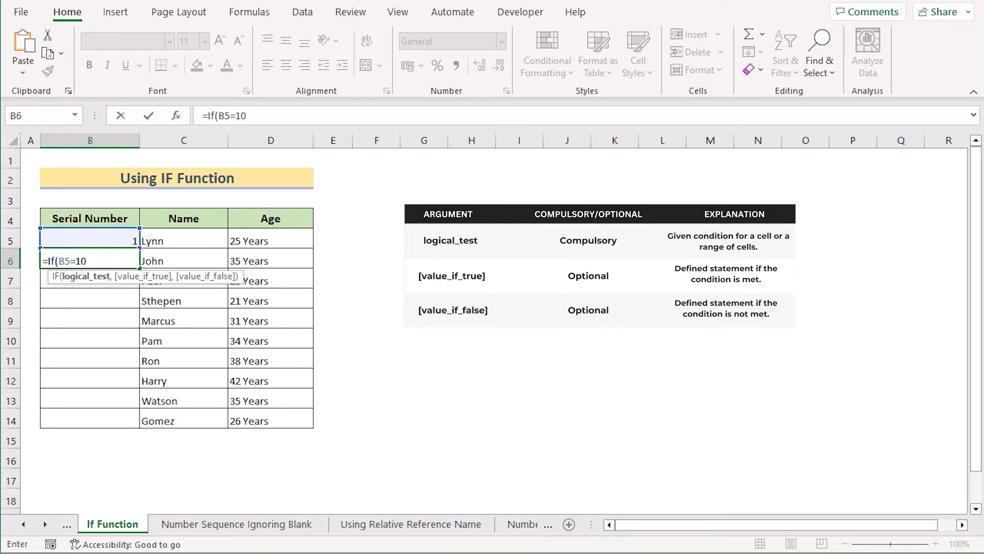
text(,)
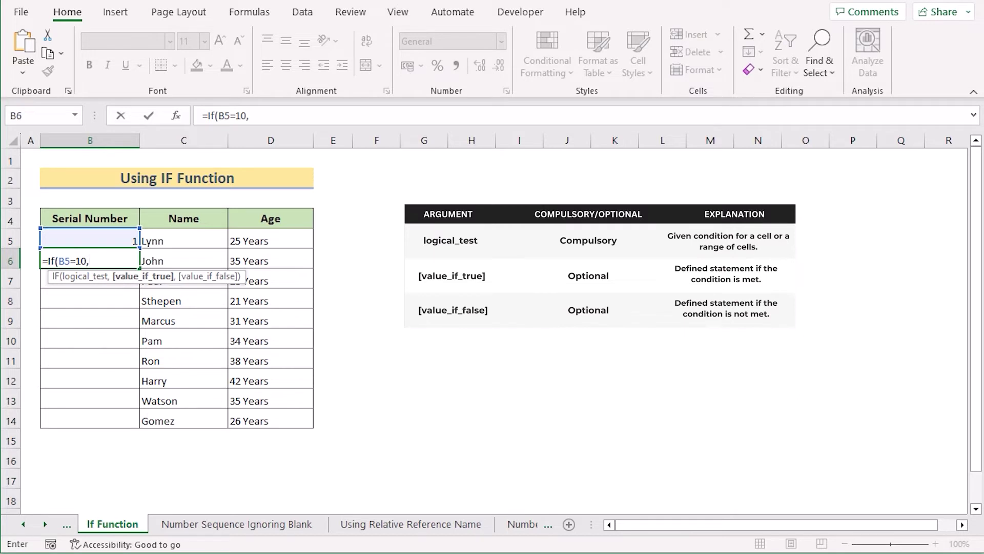
text(1,)
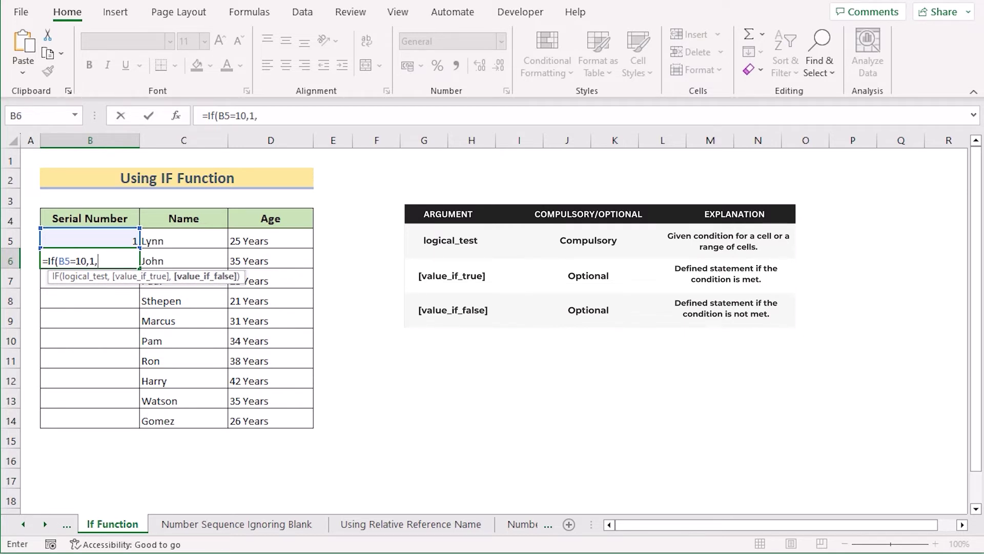
key(Up)
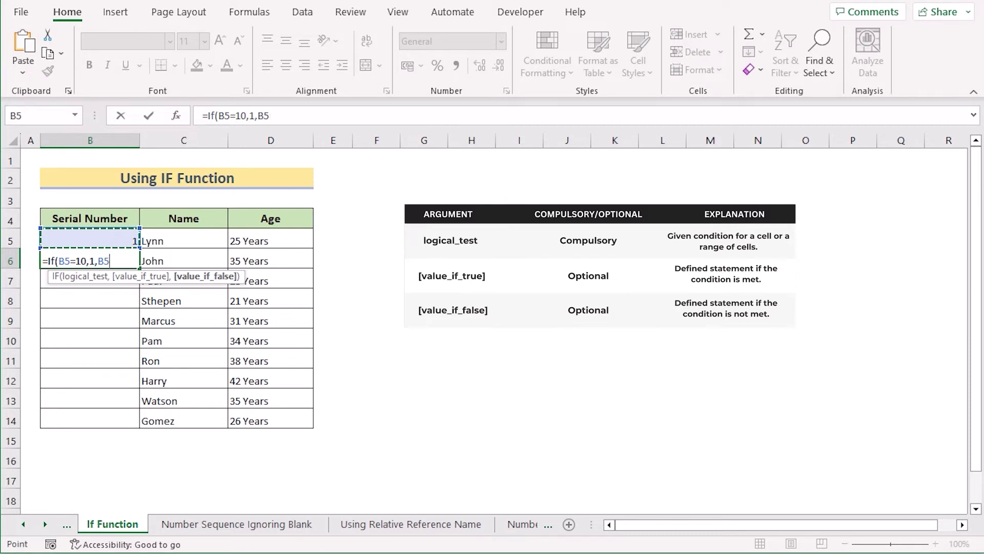
text(+1))
key(Return)
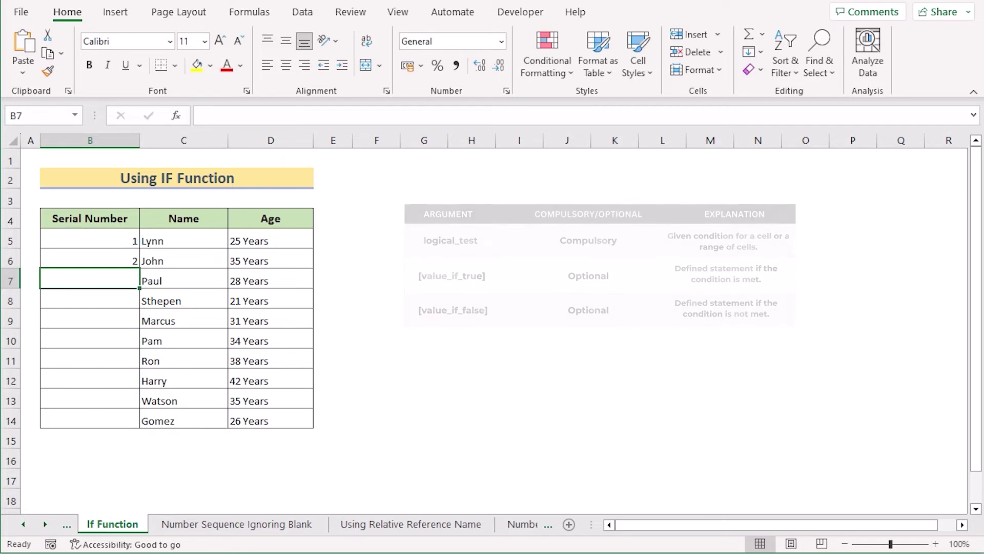
click(90, 258)
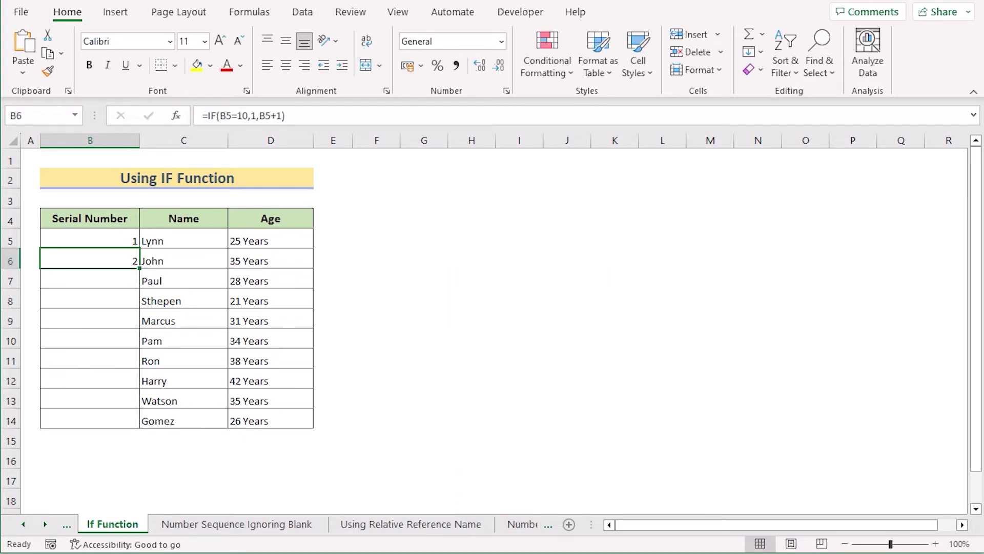
drag(139, 267, 139, 427)
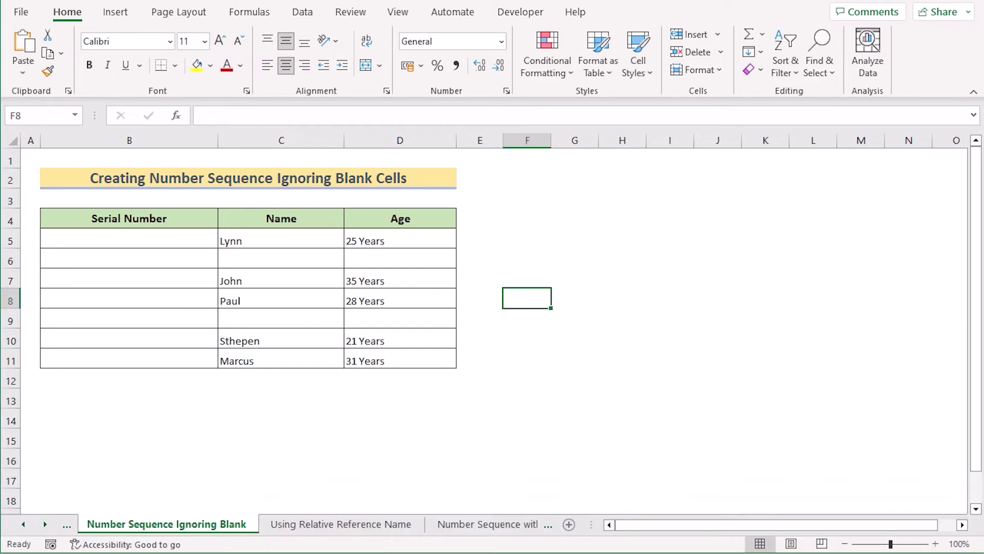
On the Number Sequence Ignoring Blank sheet, enter =IF(C5<>"",COUNTA($C$5:C5),"") in cell B5
click(129, 238)
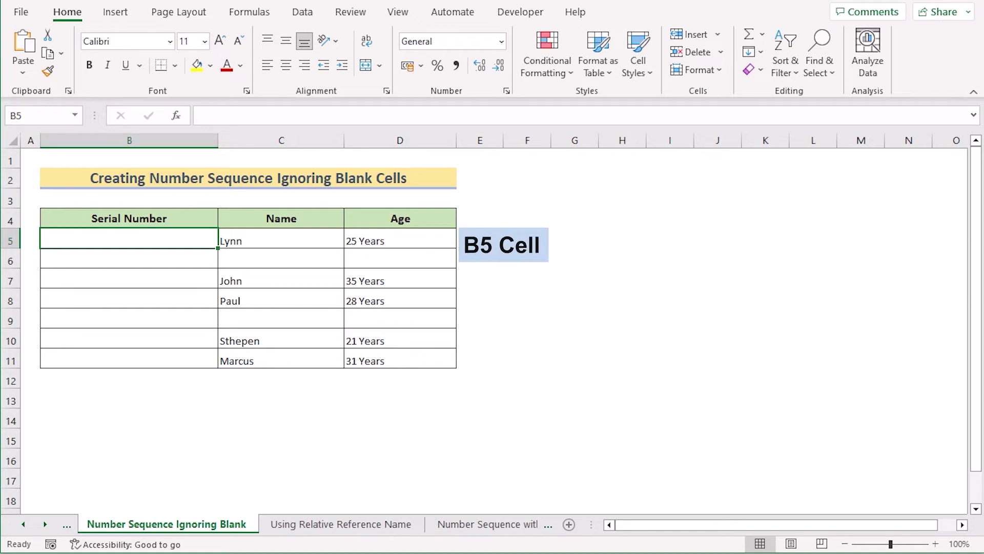
key(F2)
text(=IF(C5<>"",COUNTA($C$5:C5),""))
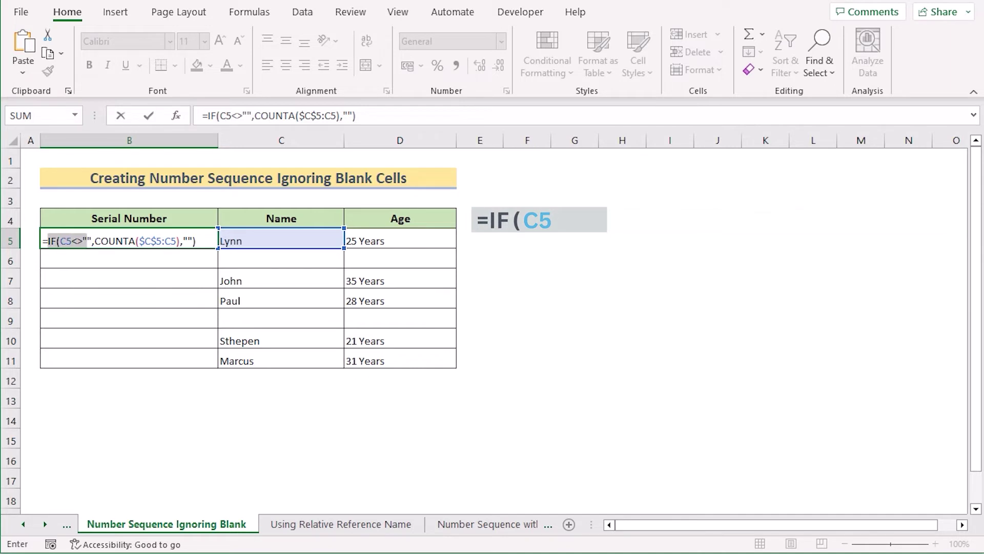
key(F2)
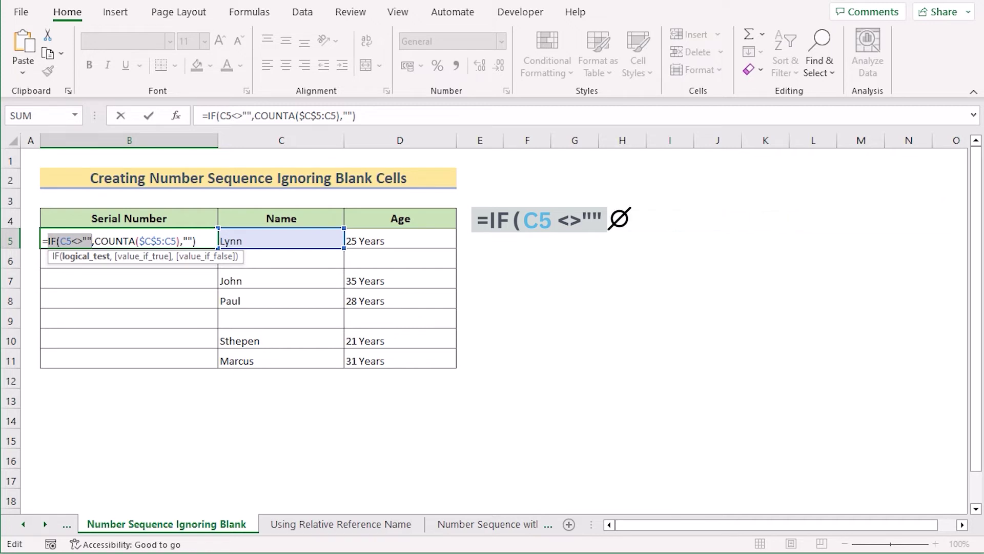
click(96, 241)
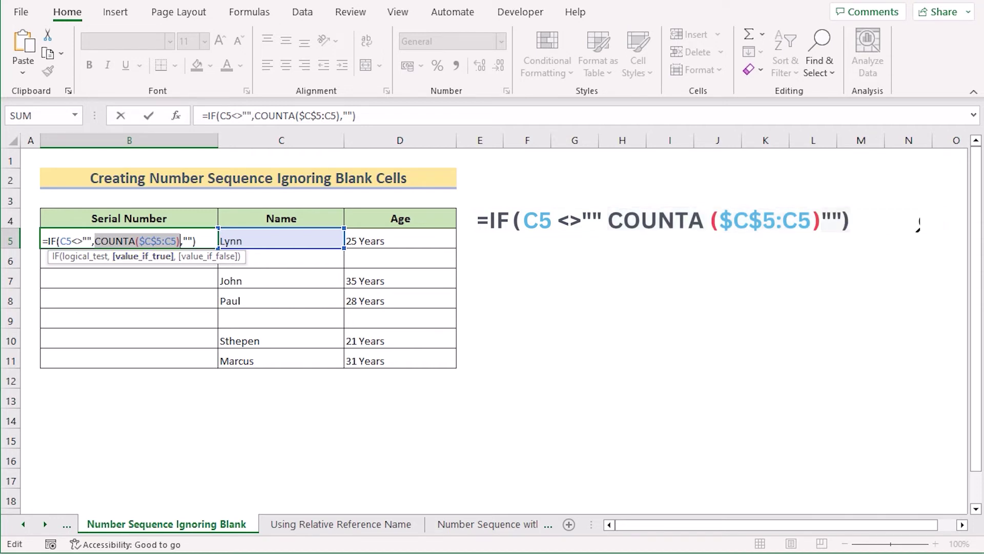
click(188, 241)
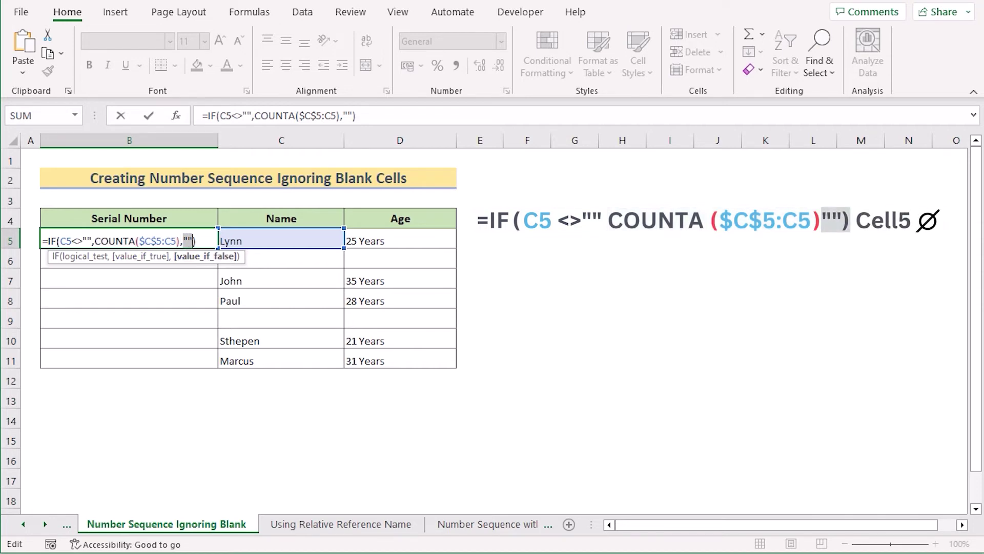
click(197, 241)
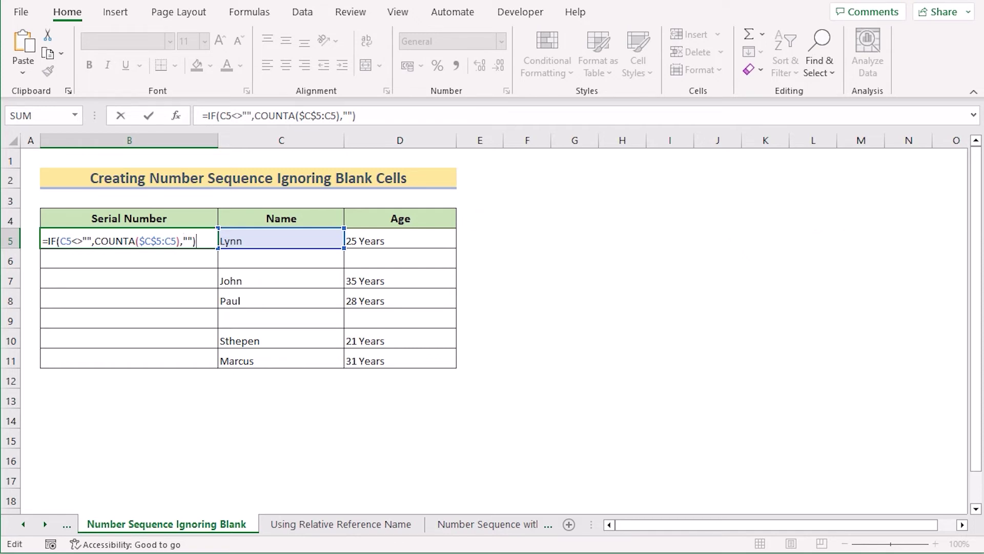
key(Return)
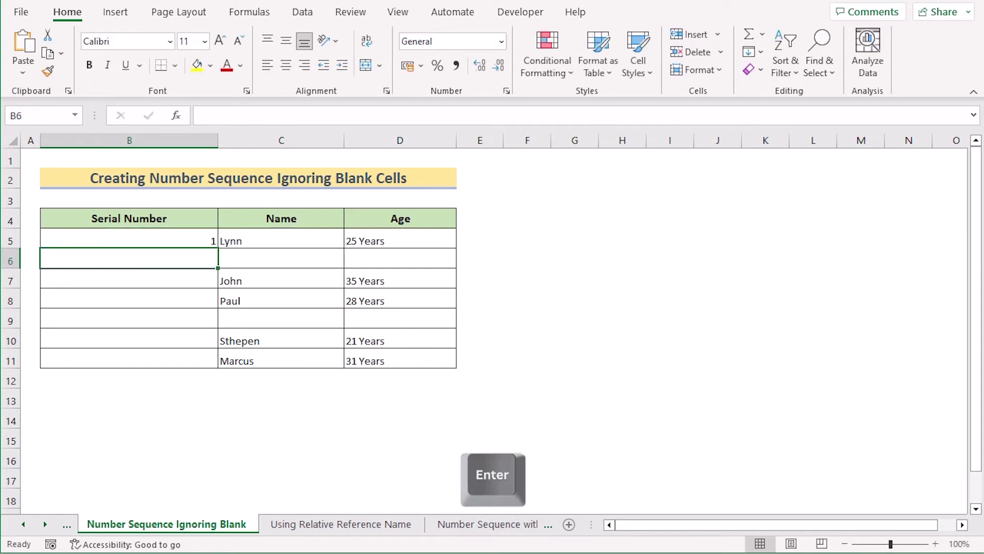
Copy the serial number formula from B5 down to B11 and check the cells in rows 6 and 7
click(129, 238)
drag(218, 248, 218, 336)
drag(218, 365, 217, 367)
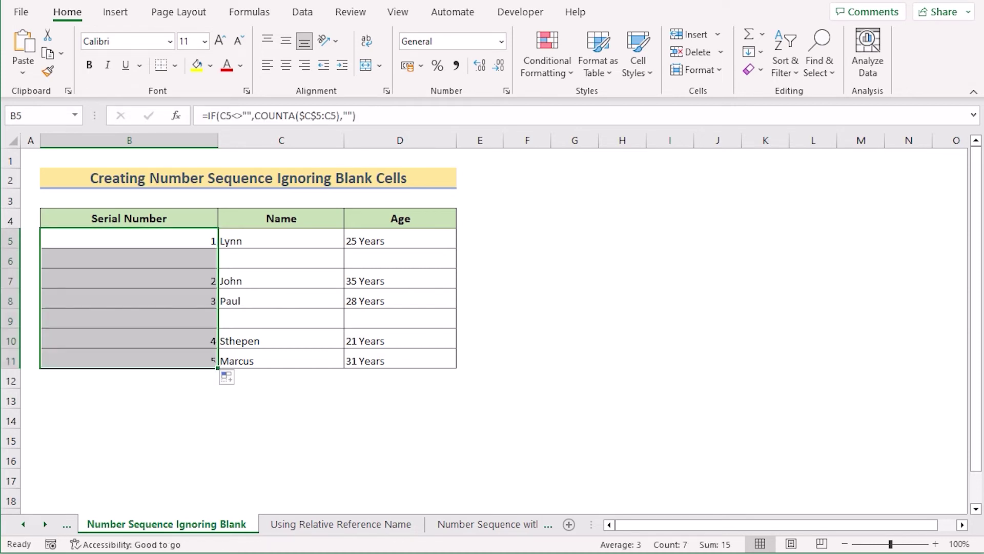
click(281, 258)
click(281, 277)
click(129, 278)
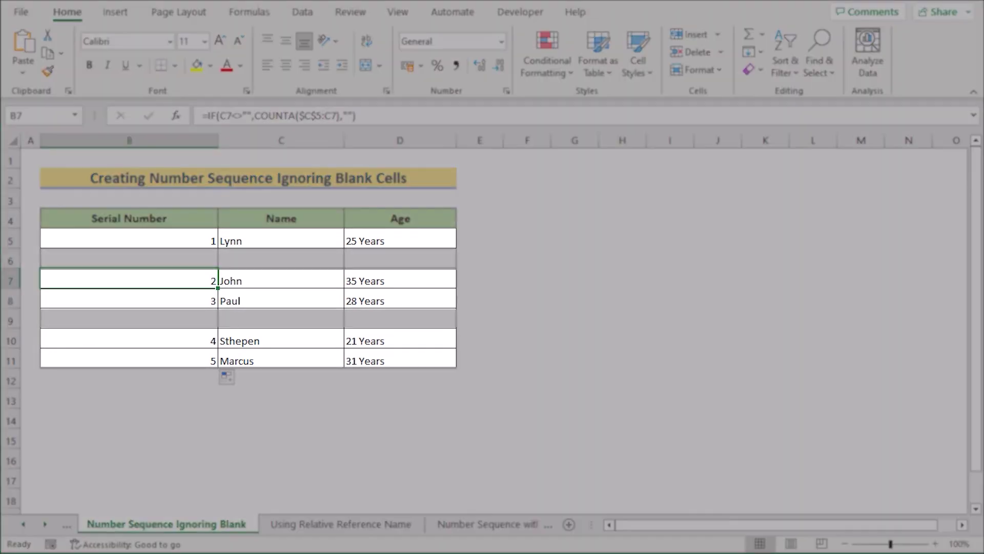
click(281, 258)
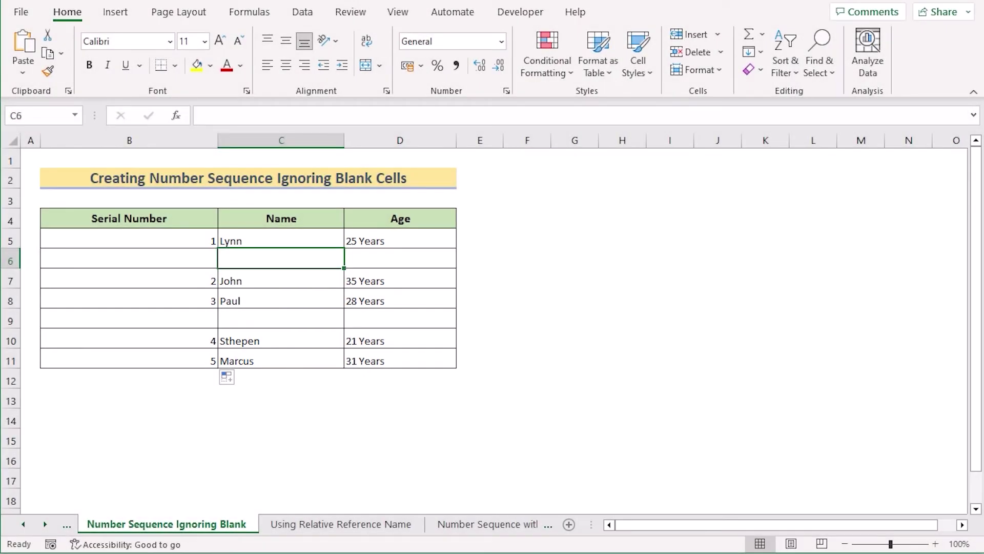
click(129, 258)
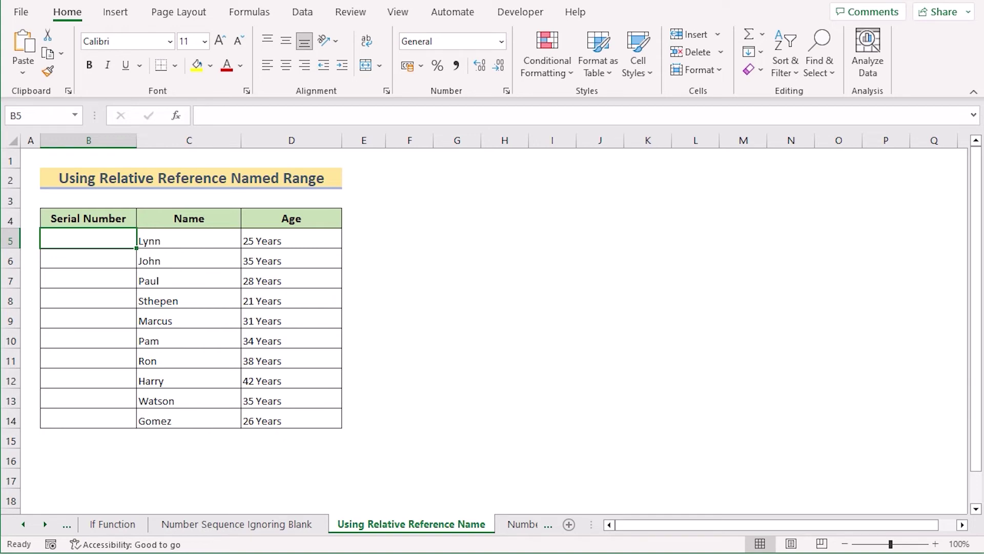
On the Using Relative Reference Name sheet, define a workbook-scoped name Upper that refers to =INDIRECT("R[-1]C",FALSE)
click(250, 12)
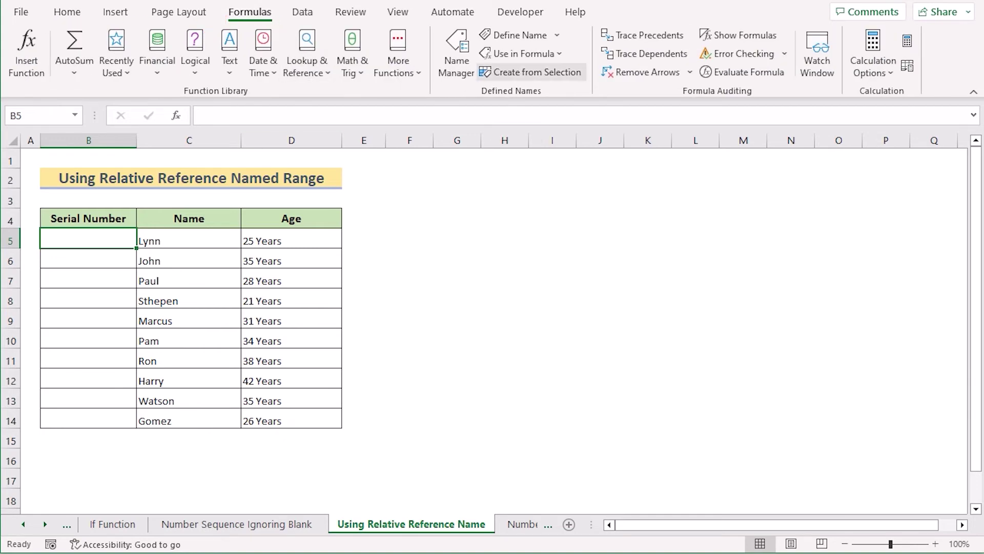
click(516, 35)
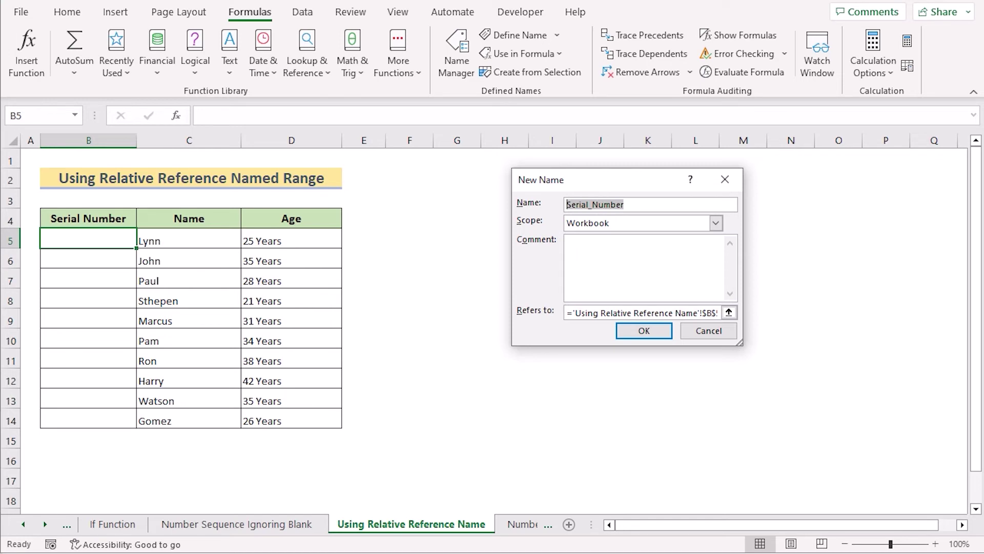
text(Upper)
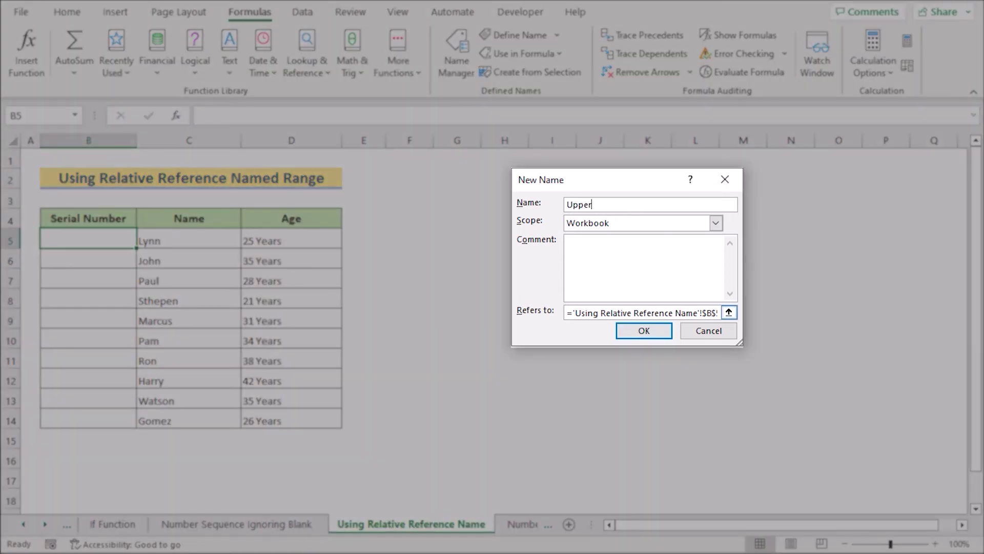
drag(567, 312, 718, 312)
key(Delete)
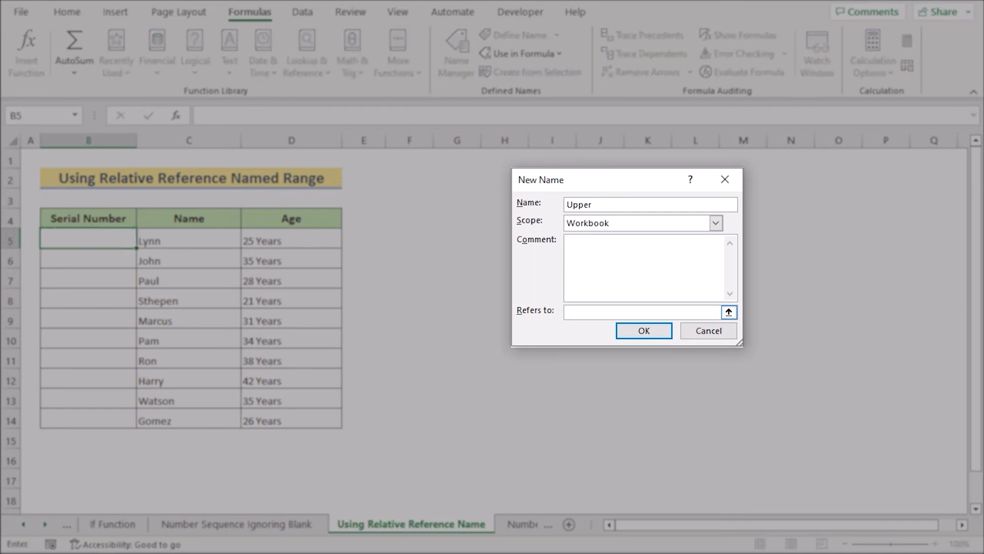
text(=INDIRECT("R[-1]C",FALSE ))
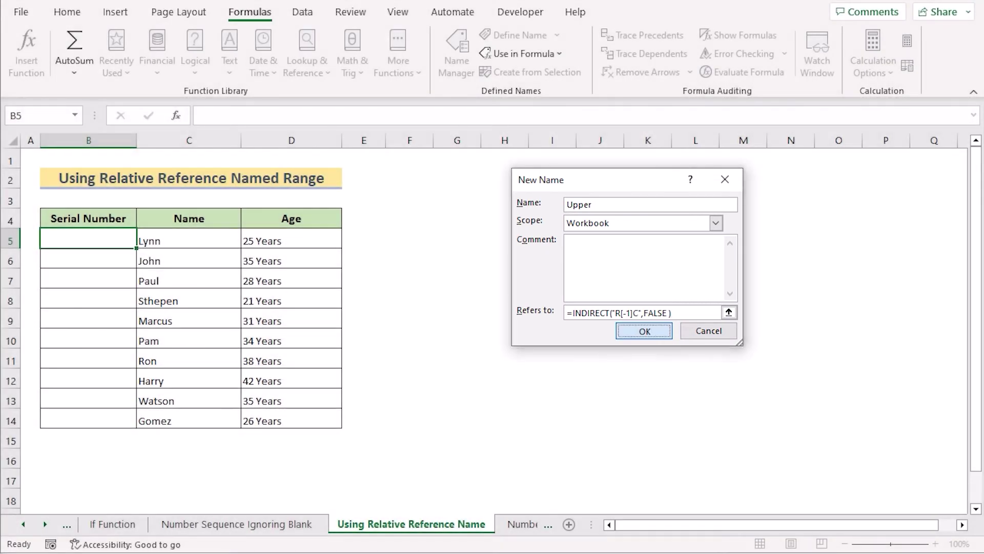
click(644, 330)
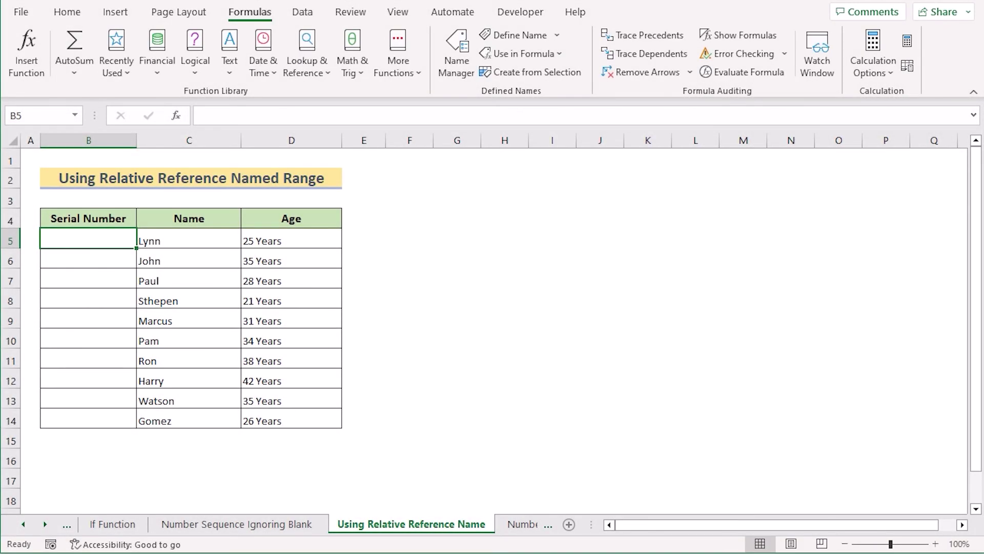
Enter =Sum(Upper,1) in cell B5 using the defined name and copy the formula down to B14
drag(137, 248, 136, 427)
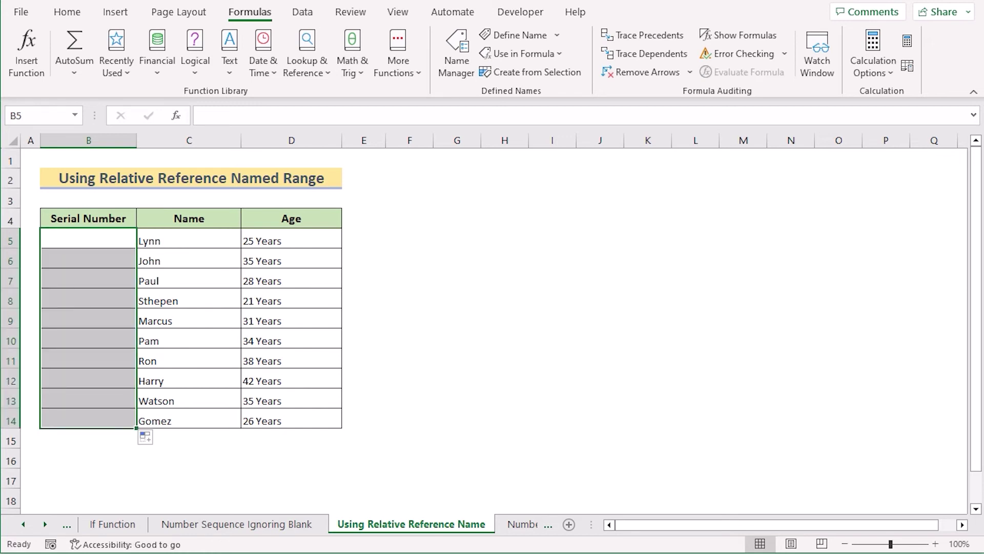
click(88, 238)
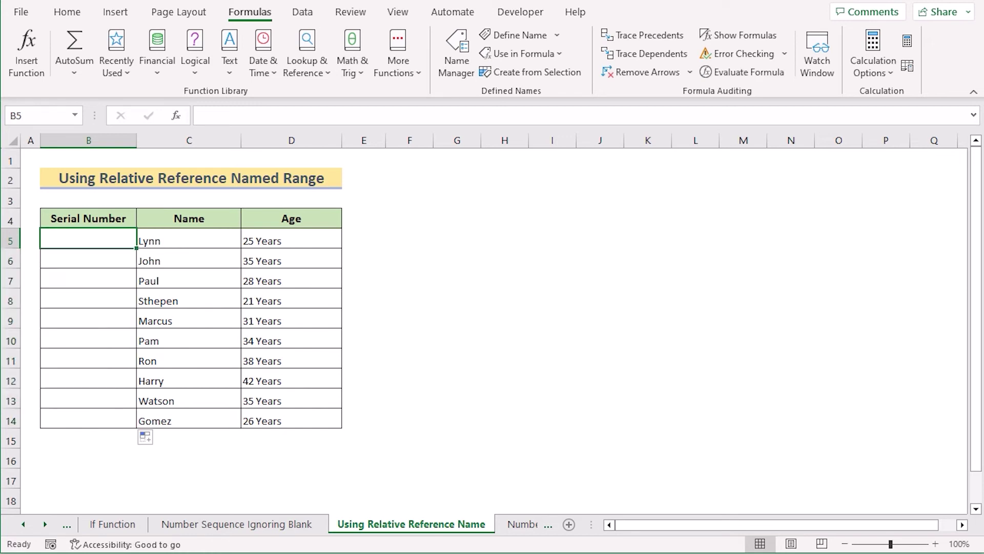
key(F2)
text(=Su)
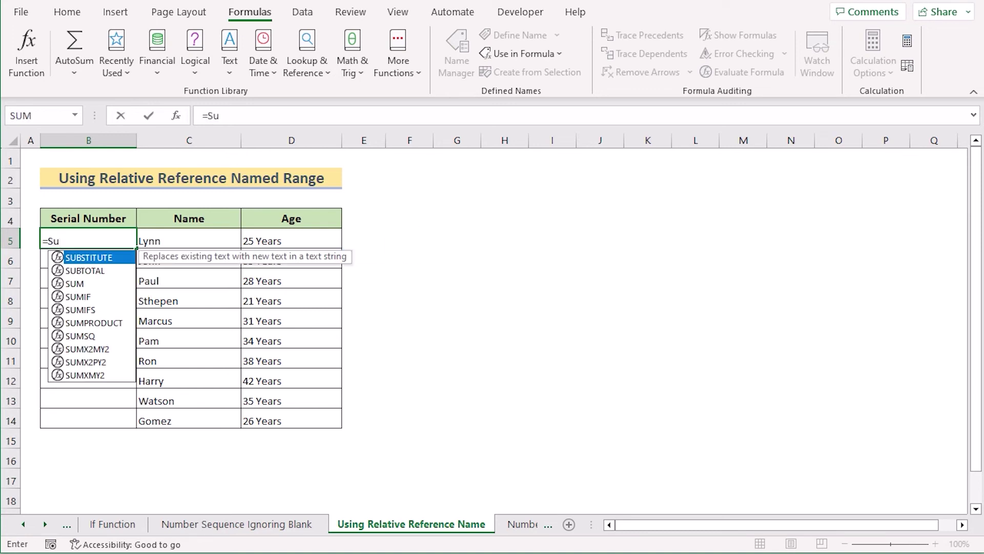
text(m()
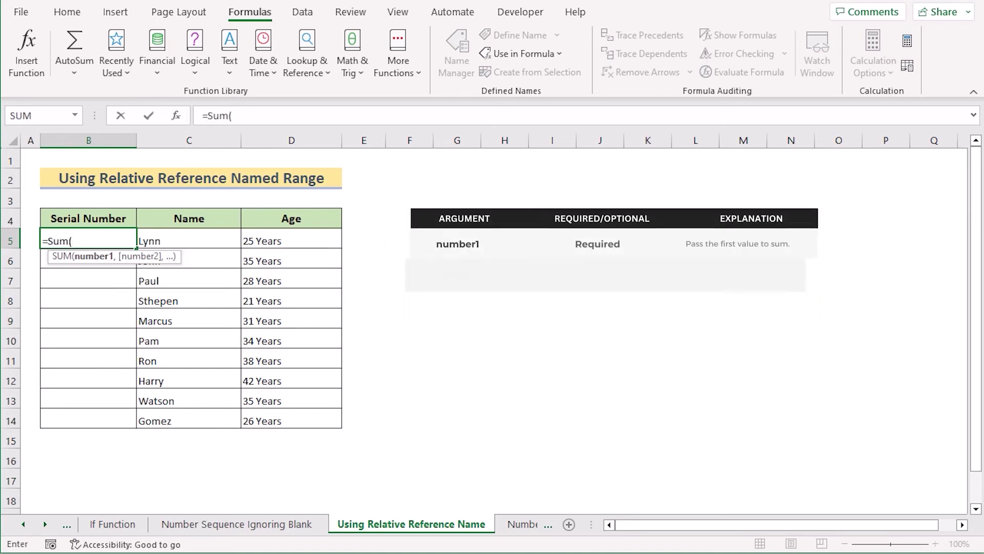
text(U)
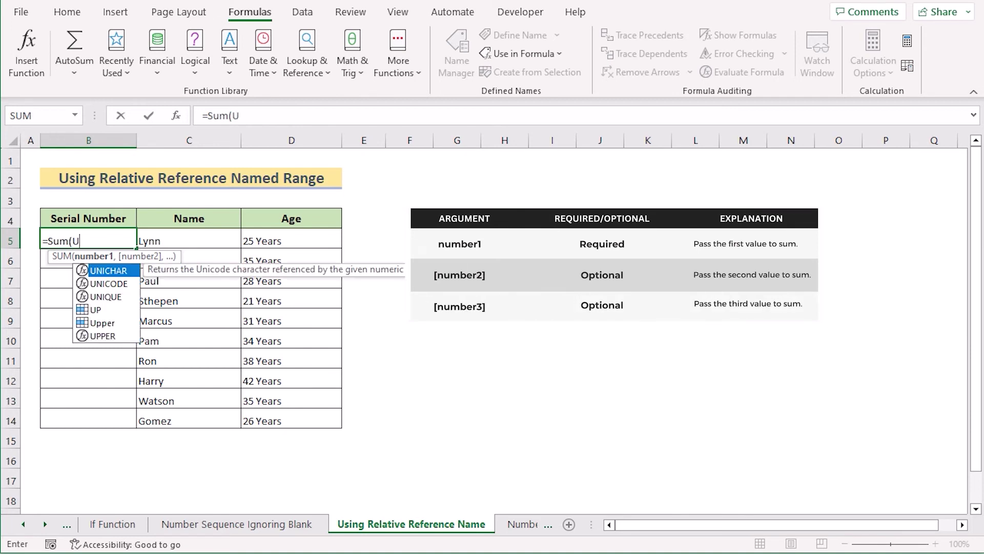
text(p)
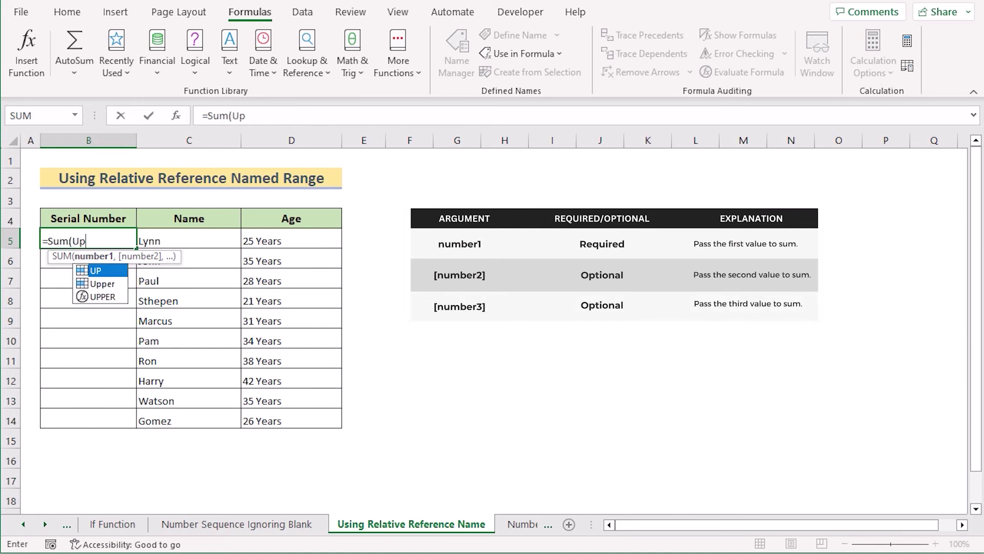
key(Down)
key(Tab)
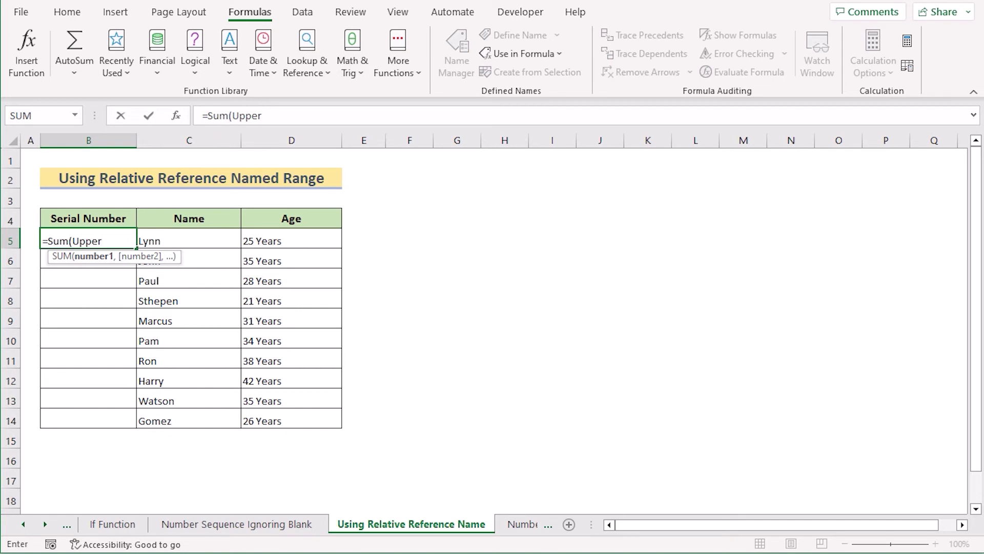
text(,1)
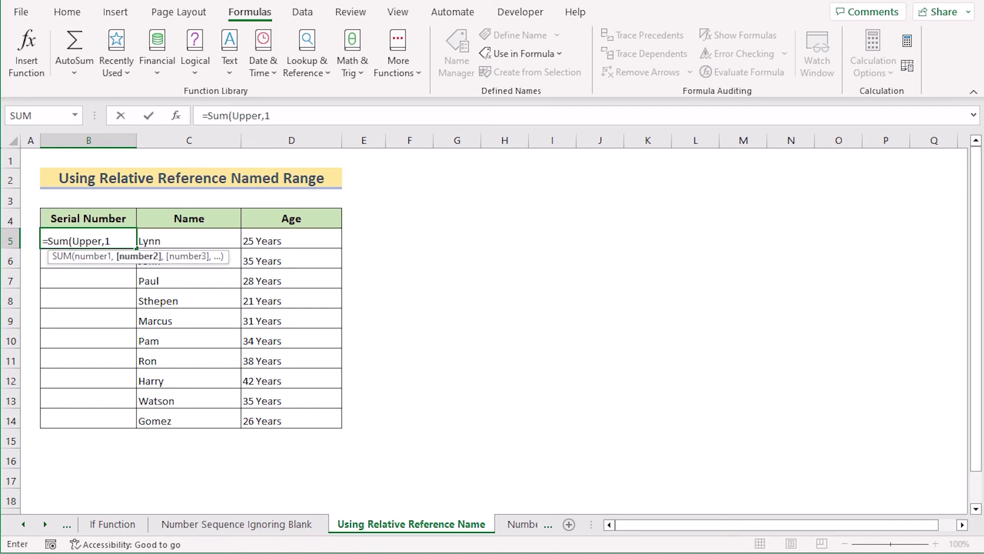
text())
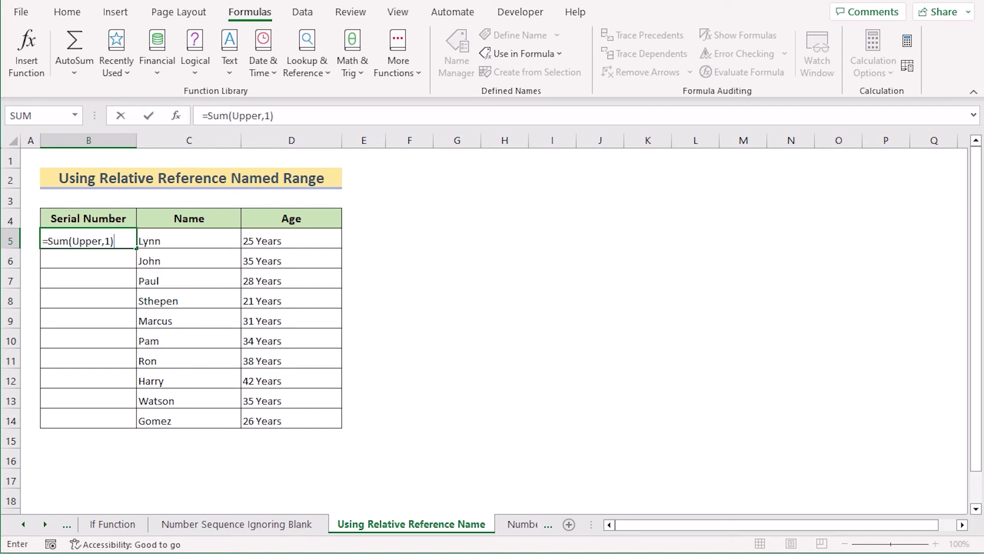
key(Return)
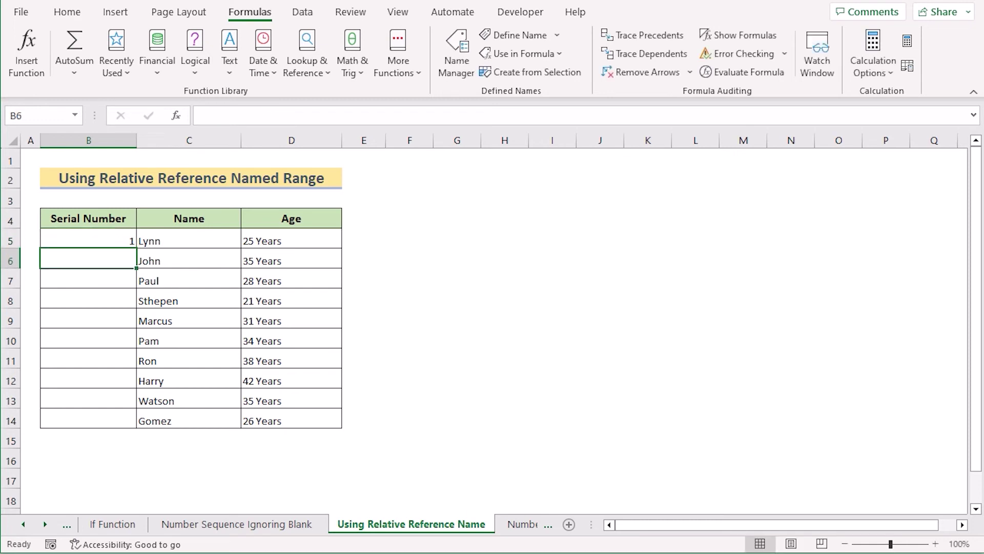
click(88, 238)
drag(137, 247, 136, 428)
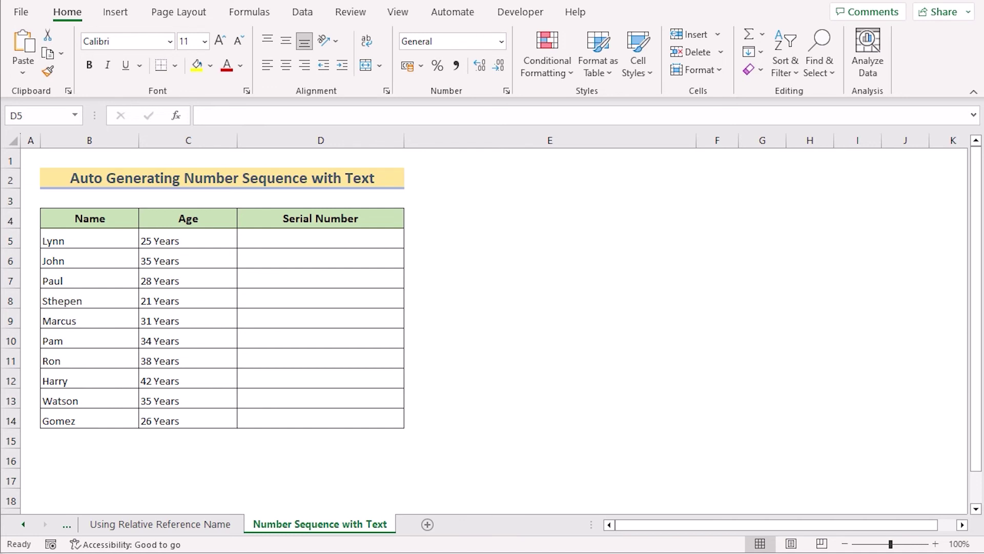
On the Number Sequence with Text sheet, enter =B5&TEXT(ROW(A1),"-00-")&C5 in cell D5
click(321, 238)
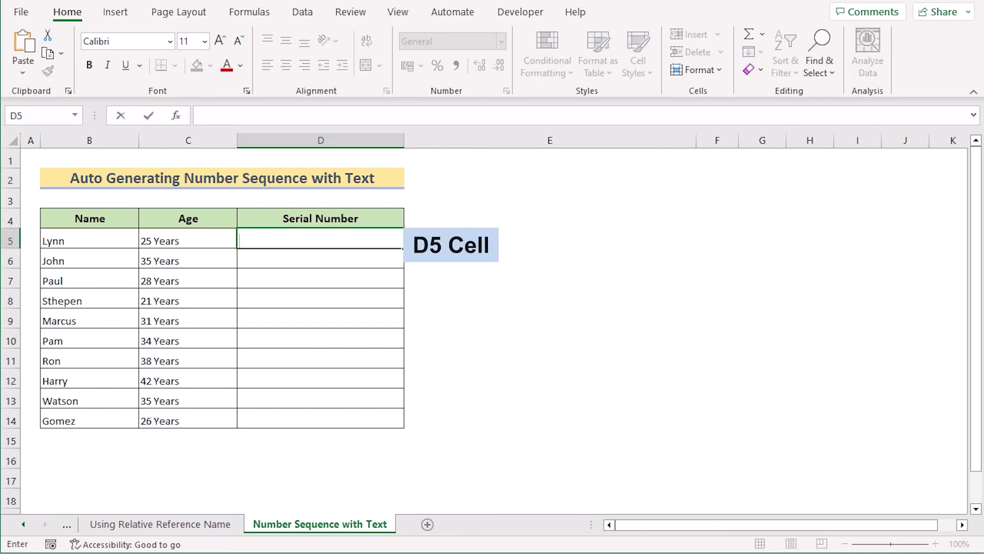
text(=)
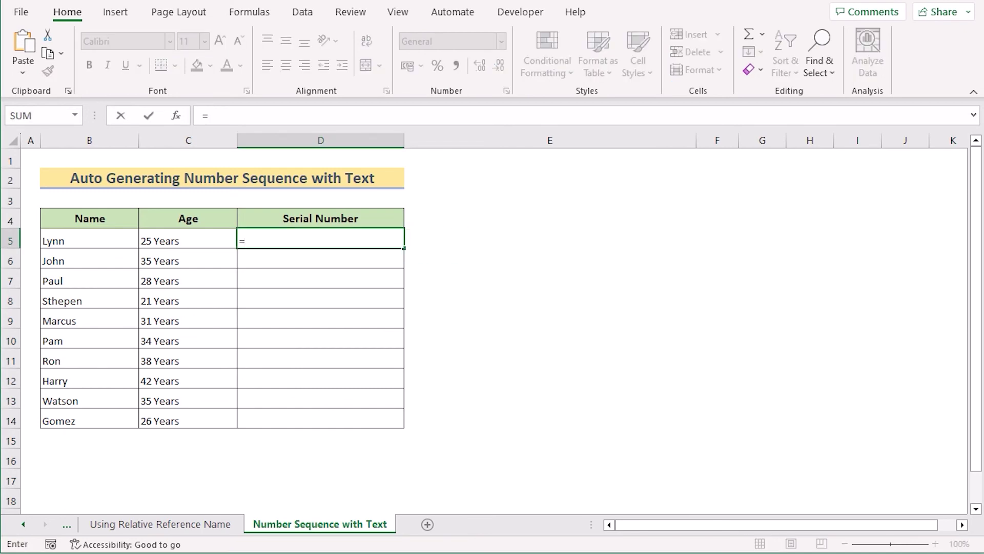
click(89, 238)
text(&T)
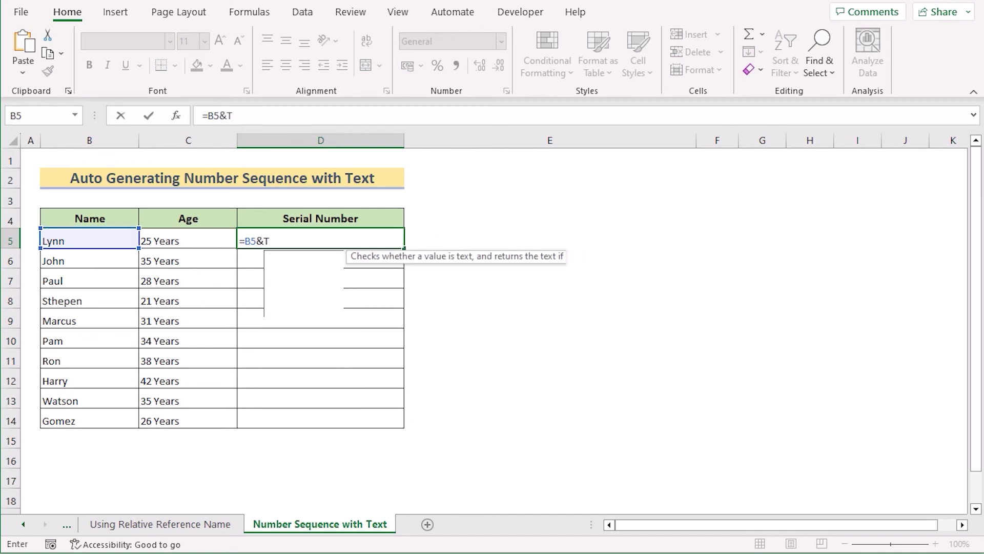
text(EXT)
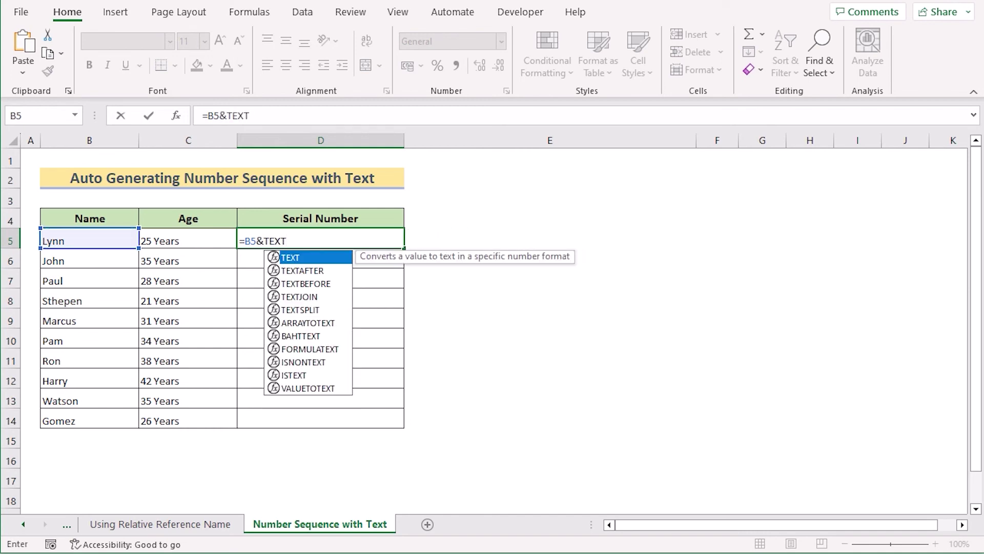
text(()
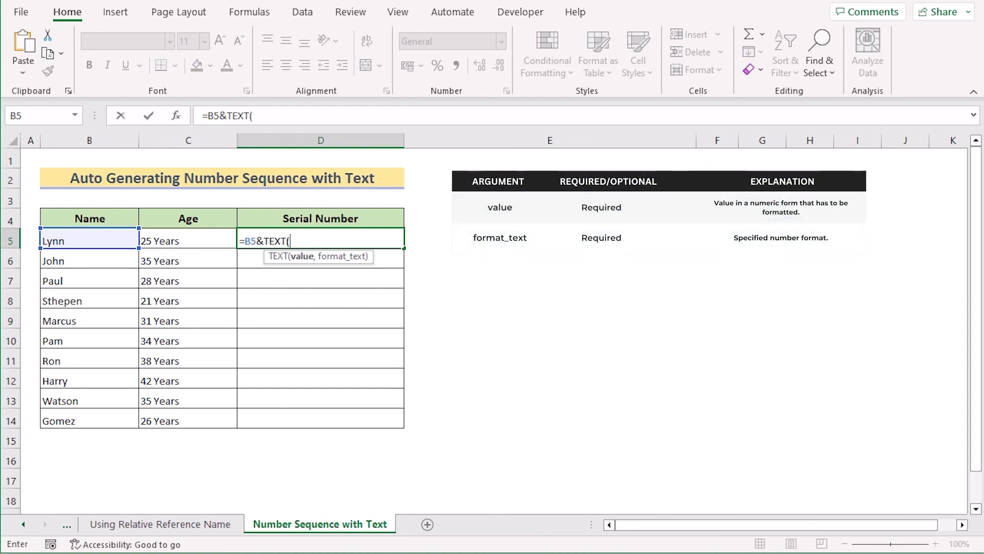
text(RO)
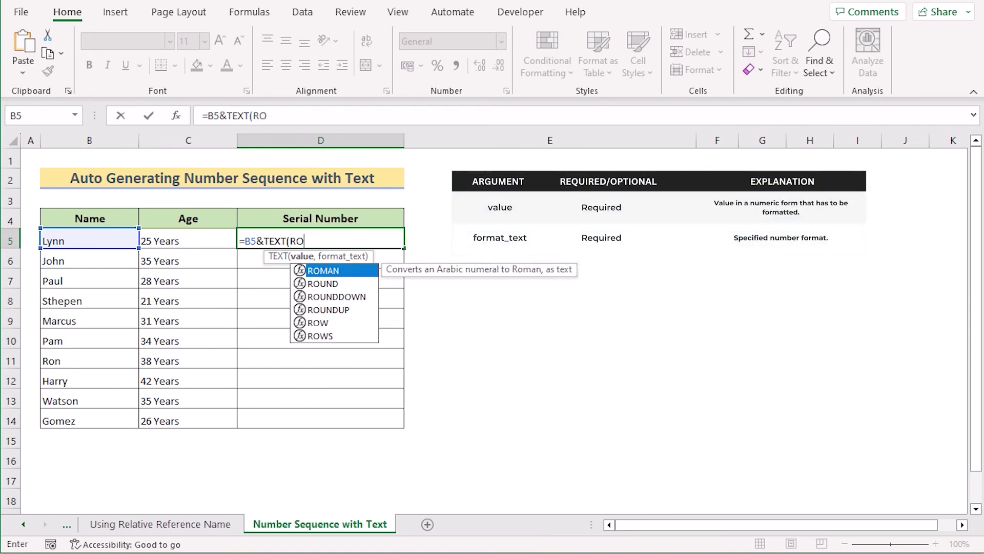
text(W()
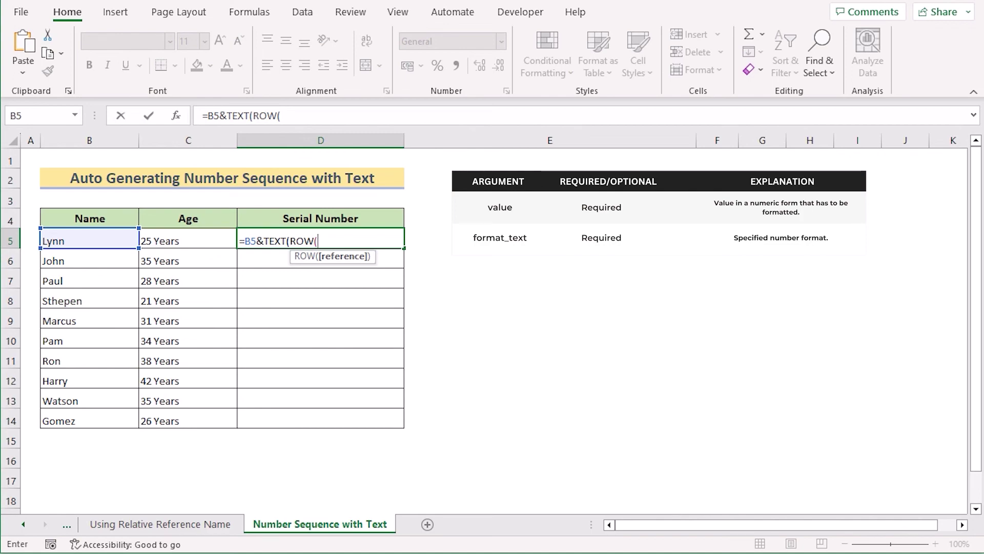
click(31, 160)
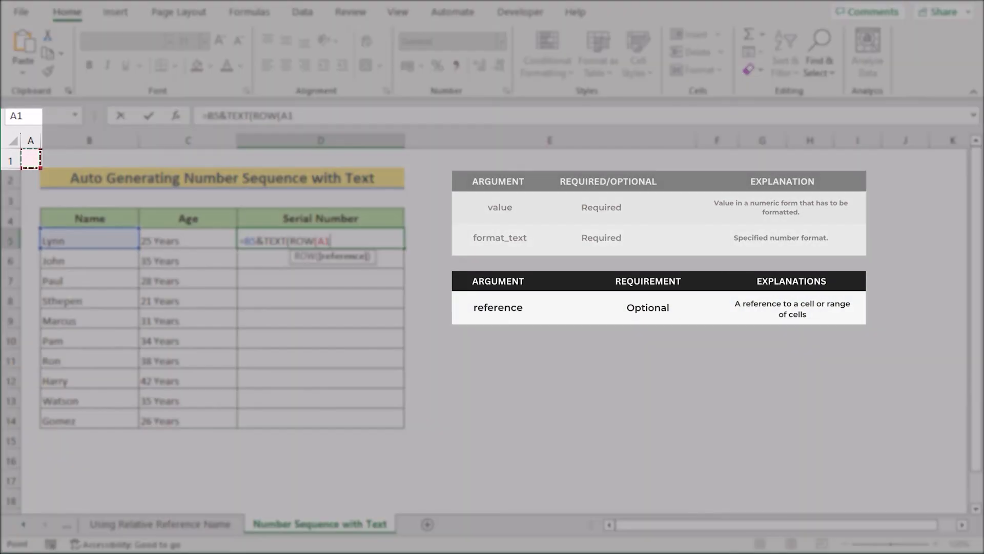
text(),)
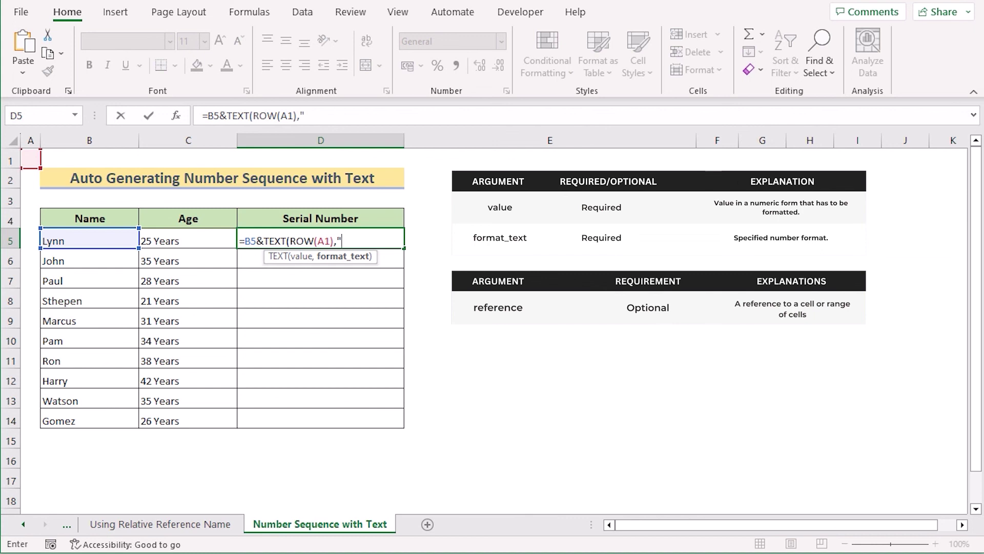
text("-00-")
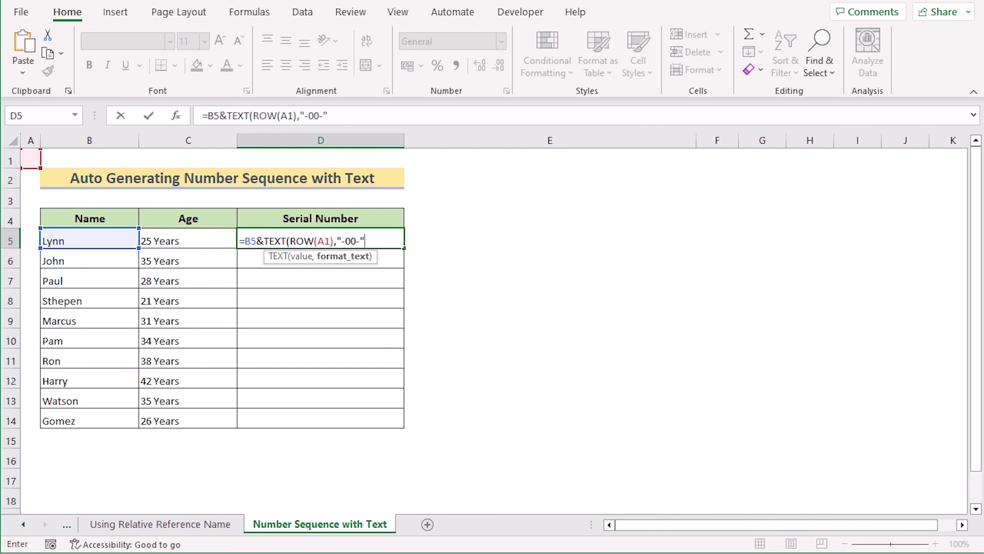
text())
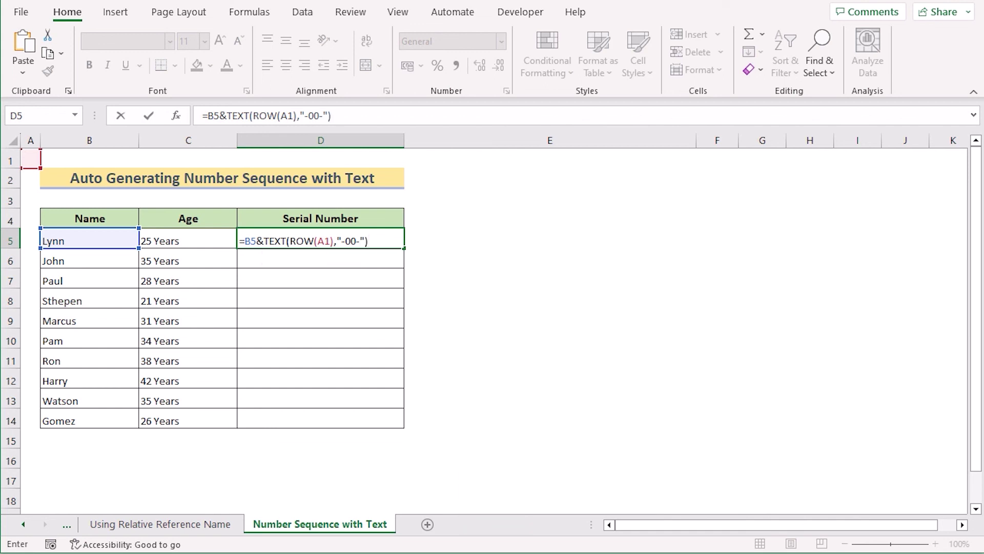
text(&)
click(188, 241)
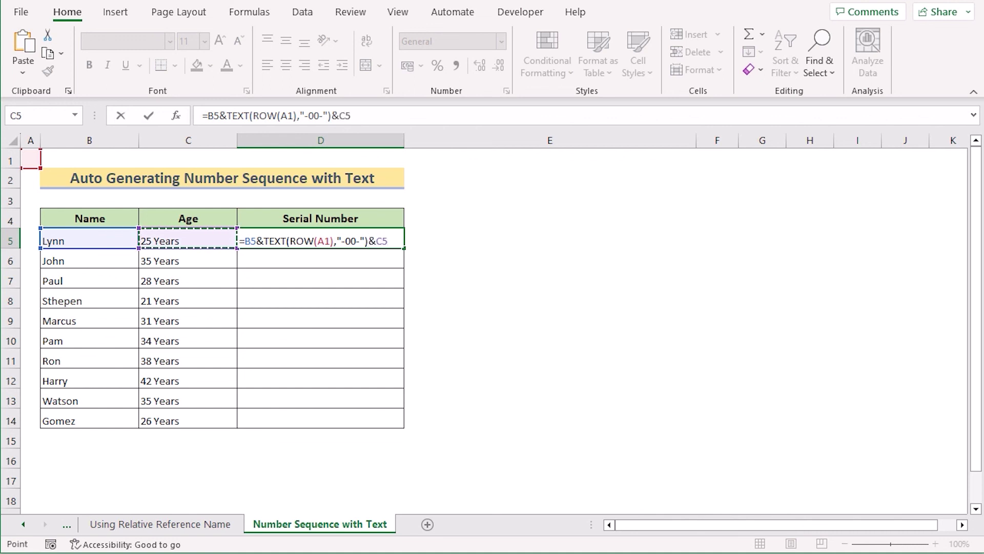
key(Return)
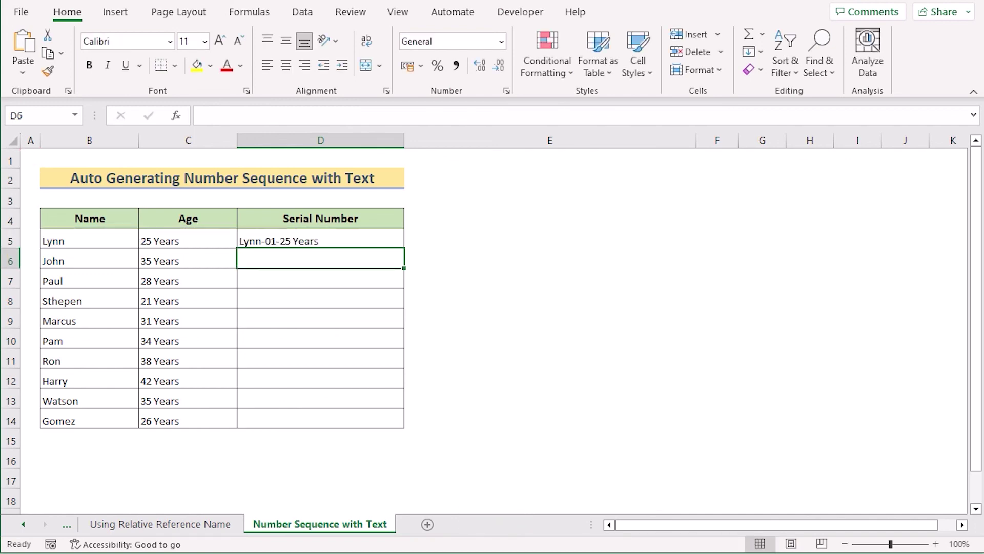
Copy the text-combined serial number formula from D5 down to D14
click(320, 239)
drag(404, 248, 404, 428)
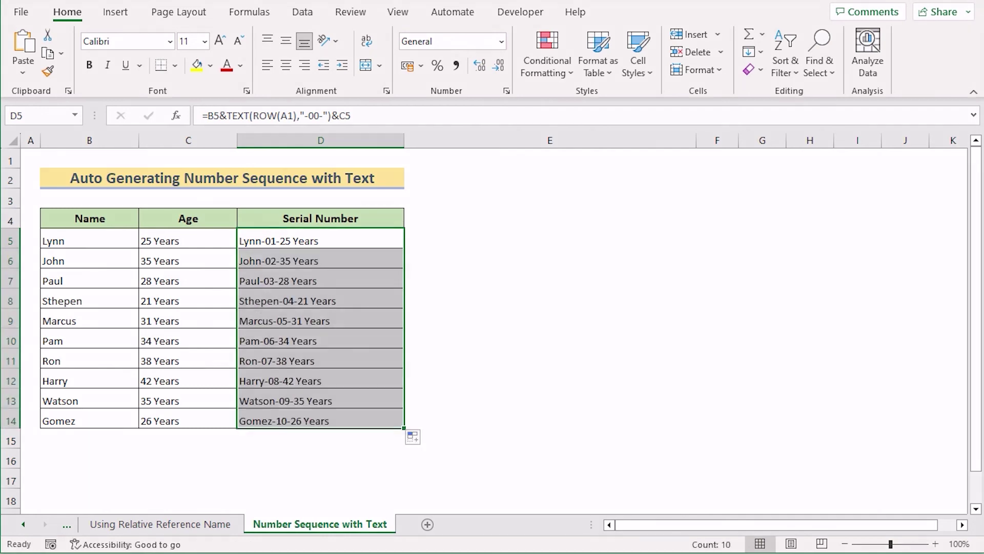